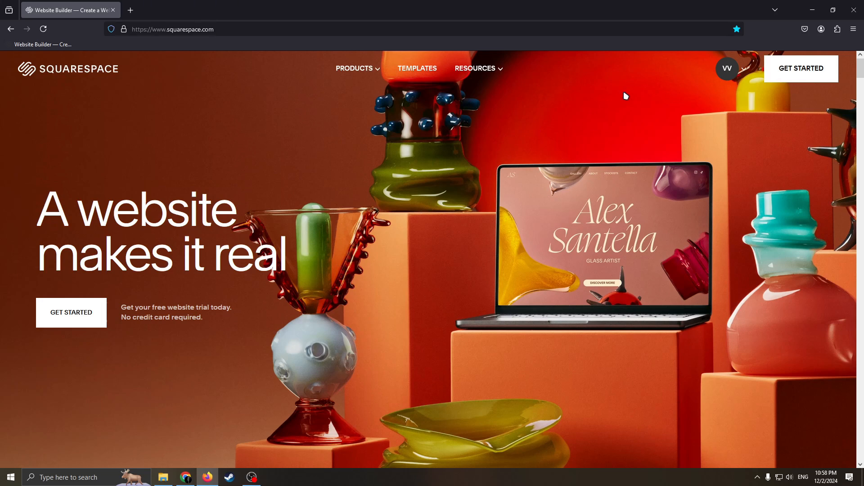
Search the site topics for "interior", choose Interior Design as the new website's topic, and continue to the site goals
left_click(745, 72)
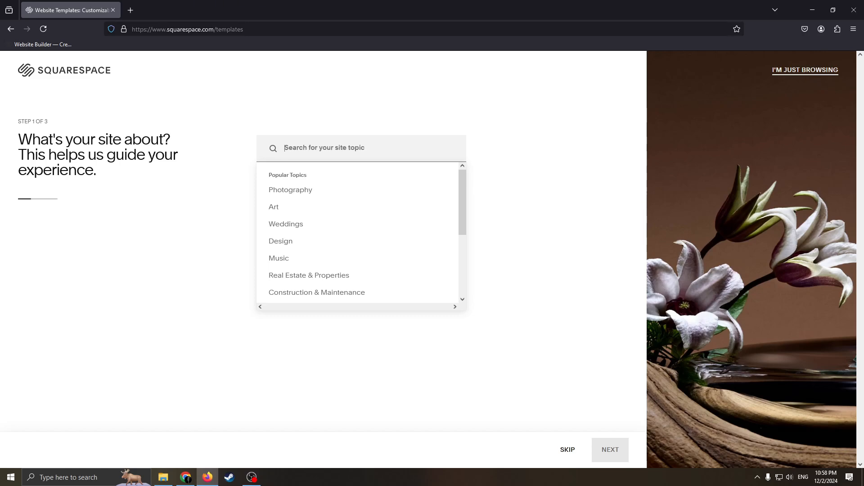
type("intir")
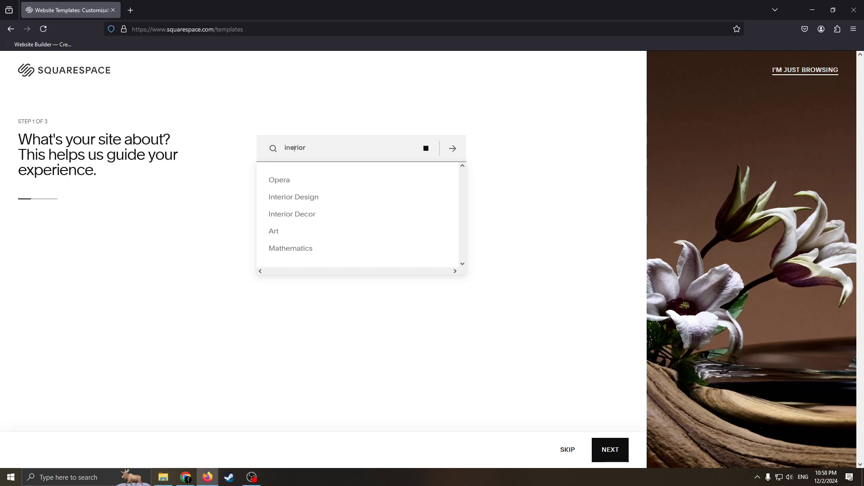
key("BackSpace")
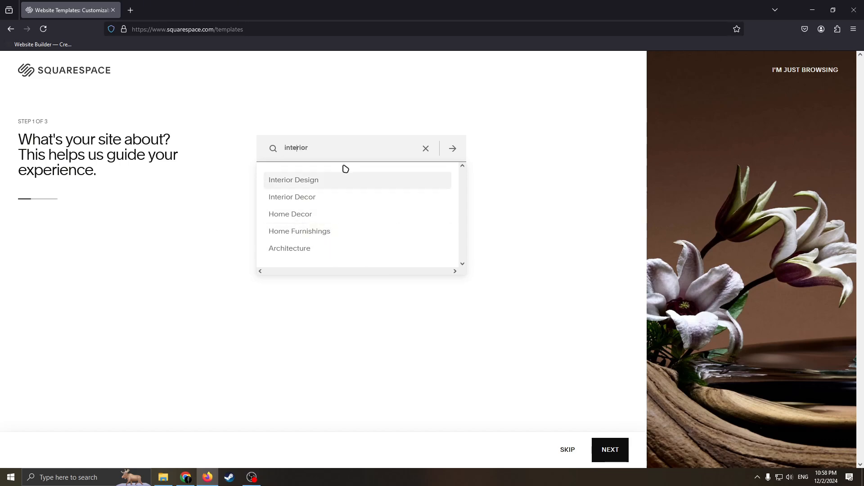
left_click(299, 181)
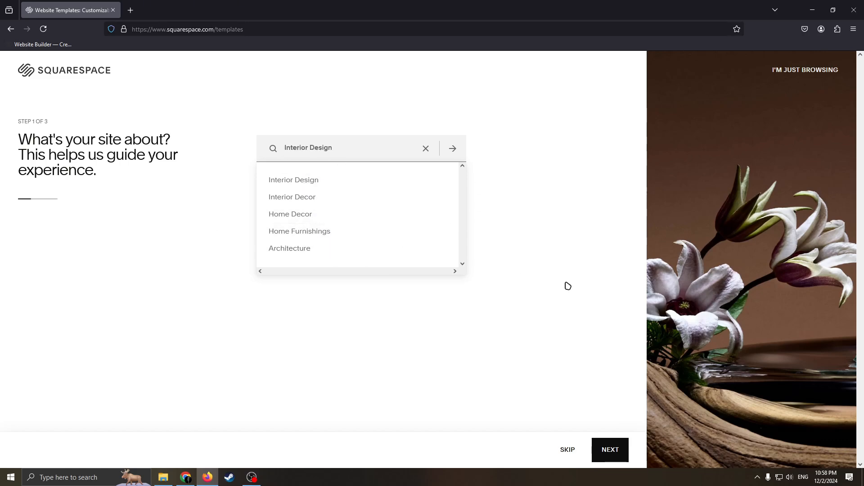
left_click(610, 450)
left_click_drag(21, 144, 212, 150)
left_click_drag(199, 153, 9, 136)
left_click(8, 135)
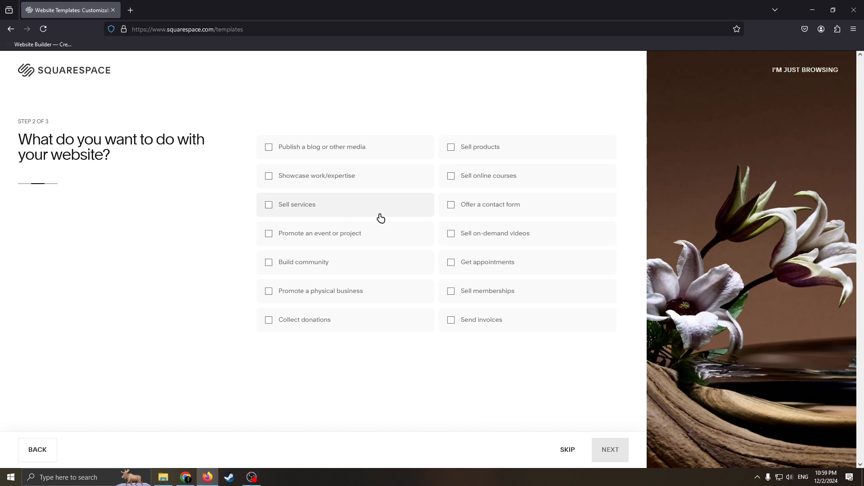
Select Showcase work/expertise, Promote a physical business and Sell products as the site's goals, and choose to browse the designer templates
left_click(269, 176)
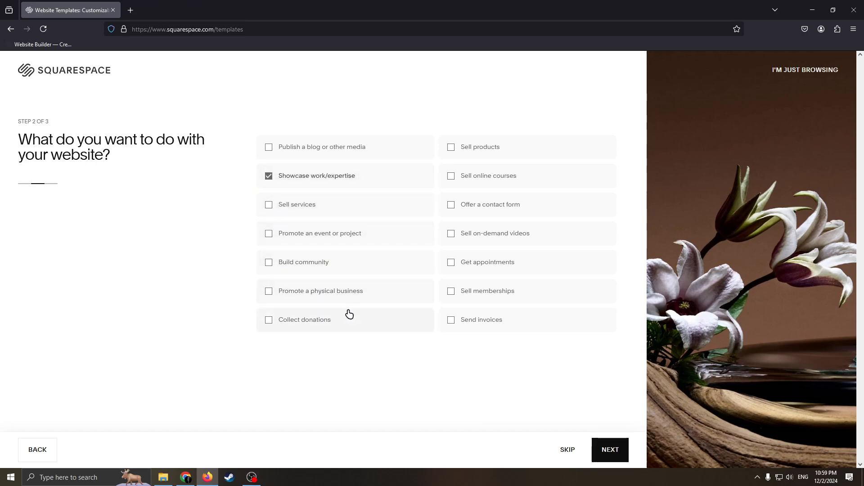
left_click(283, 297)
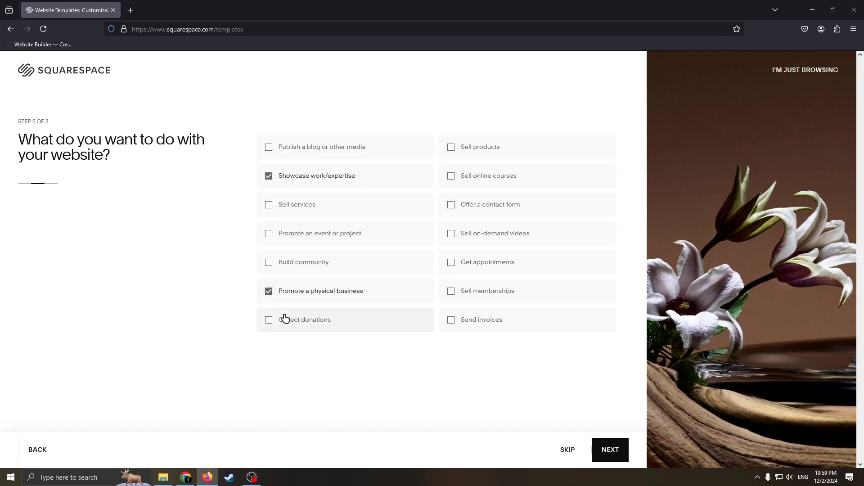
left_click(452, 152)
left_click(605, 452)
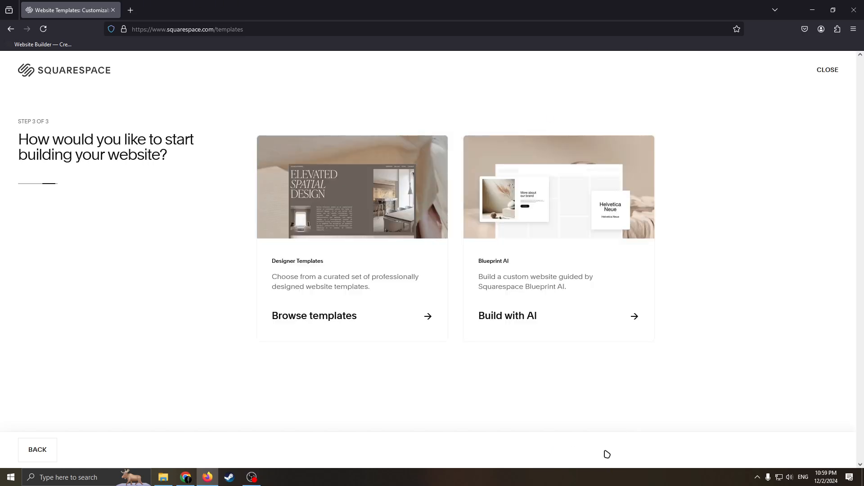
left_click_drag(188, 166, 37, 141)
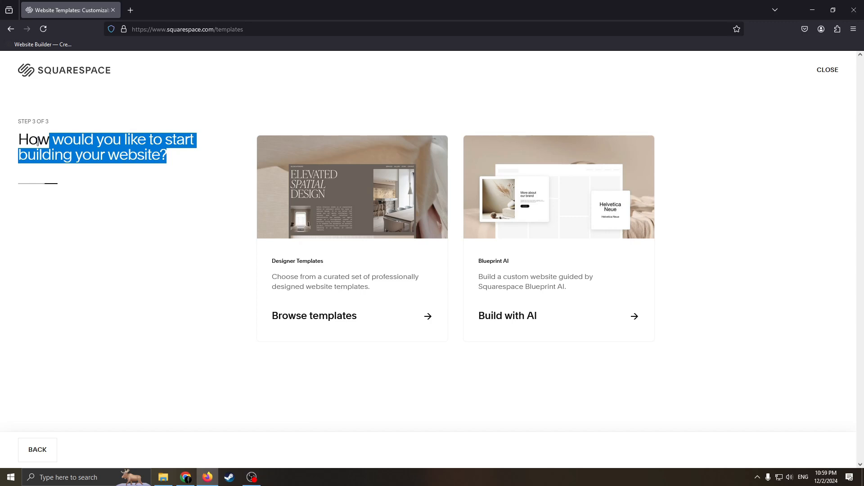
left_click(342, 234)
Look through the Home & Decor website templates to compare the available designs
scroll(342, 237, "down", 3)
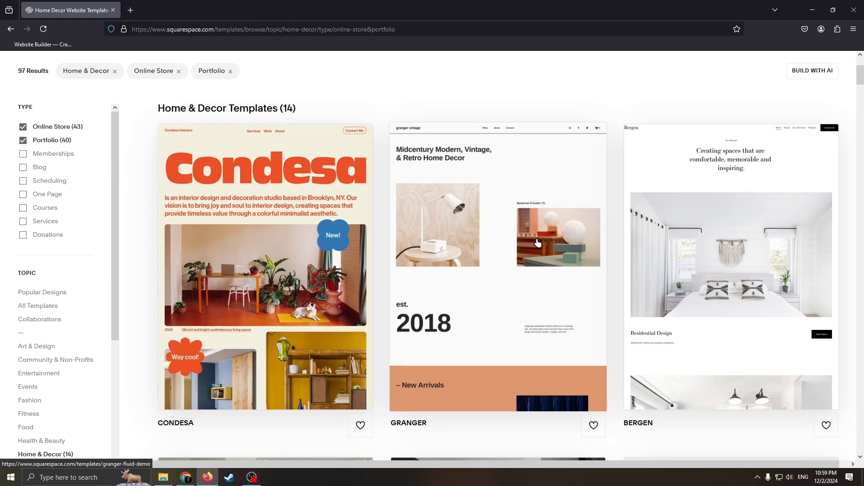
scroll(488, 231, "down", 3)
scroll(484, 212, "up", 4)
scroll(473, 204, "down", 3)
scroll(461, 221, "up", 3)
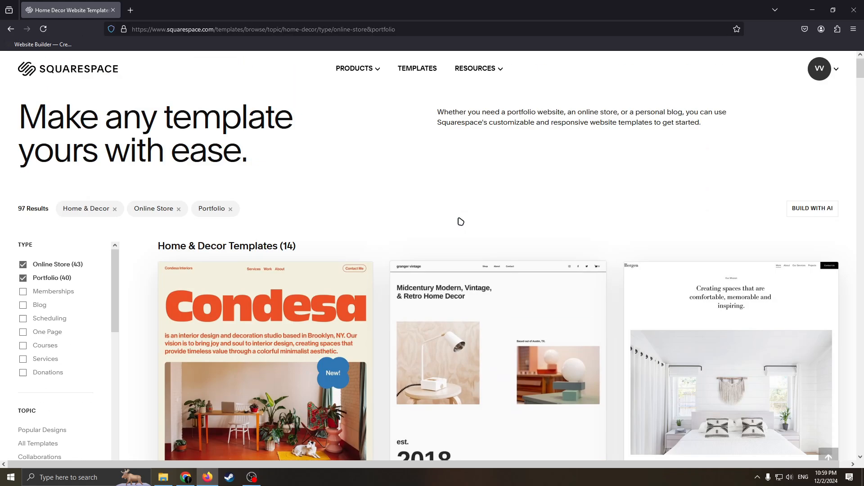
scroll(362, 179, "down", 1)
scroll(241, 209, "up", 1)
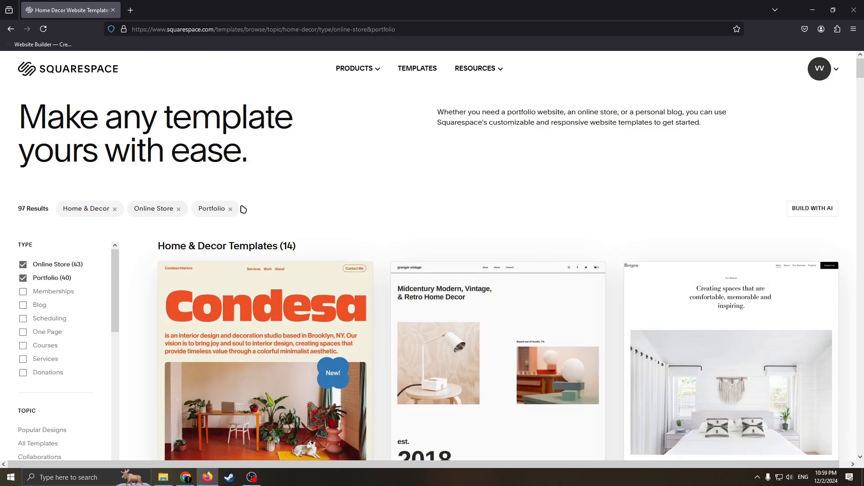
scroll(460, 260, "down", 4)
scroll(460, 259, "up", 4)
scroll(506, 272, "down", 5)
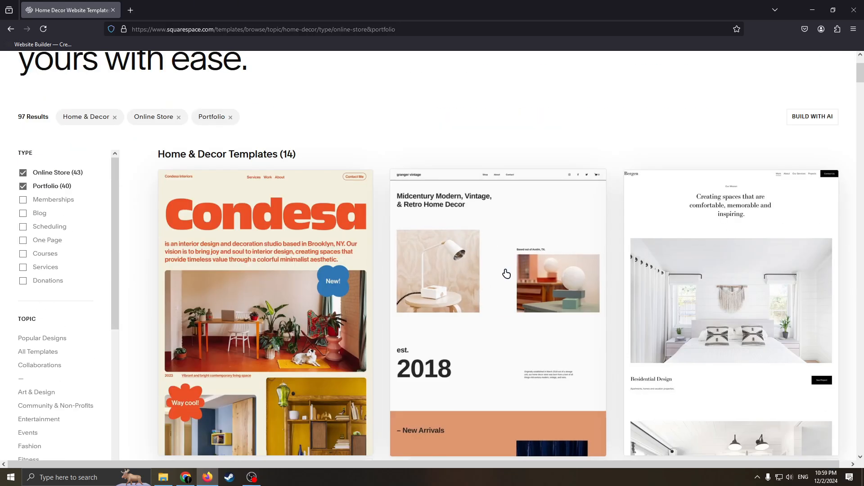
scroll(442, 205, "up", 5)
scroll(515, 260, "down", 5)
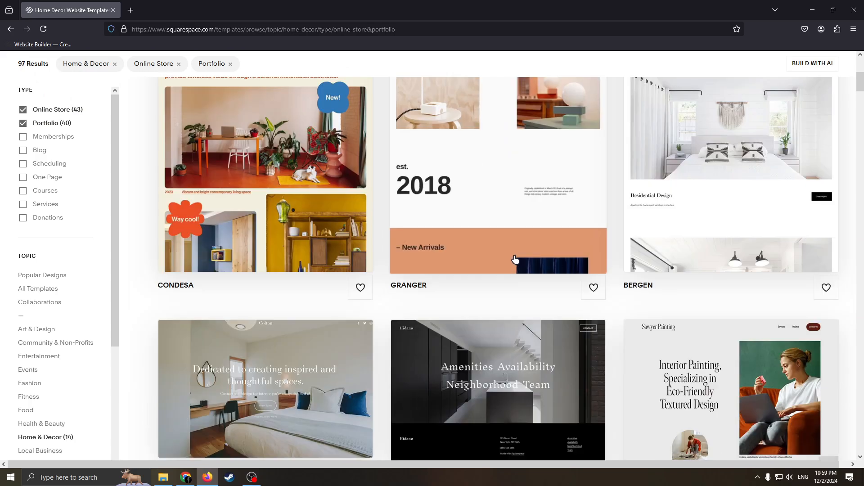
scroll(322, 213, "up", 4)
scroll(322, 213, "down", 3)
scroll(463, 260, "up", 1)
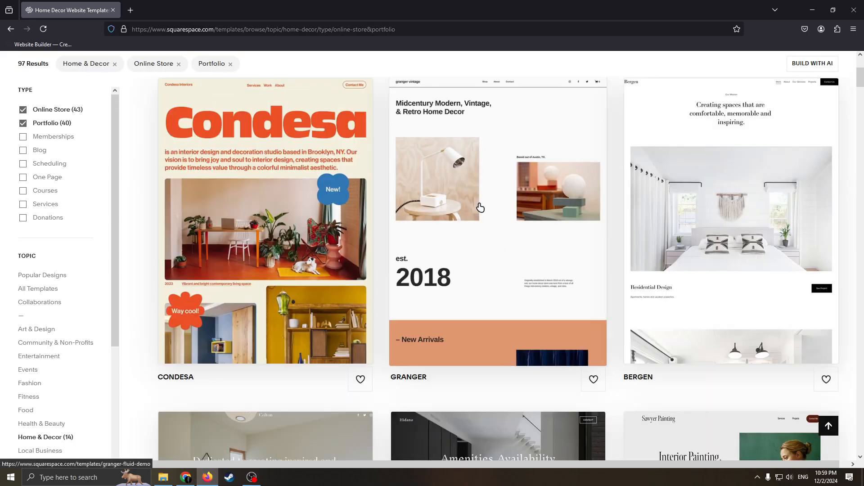
scroll(481, 206, "down", 4)
scroll(486, 270, "down", 6)
scroll(513, 245, "up", 7)
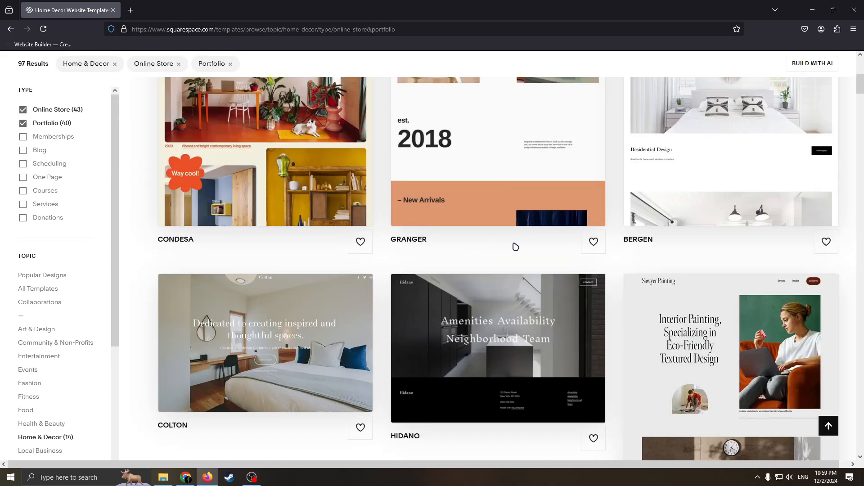
scroll(496, 317, "up", 1)
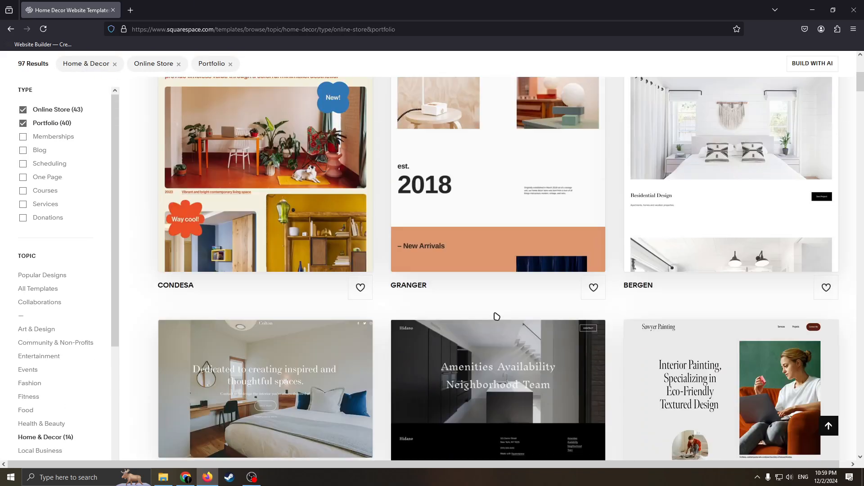
Choose the Hidano template and start a new site with this design
left_click(468, 351)
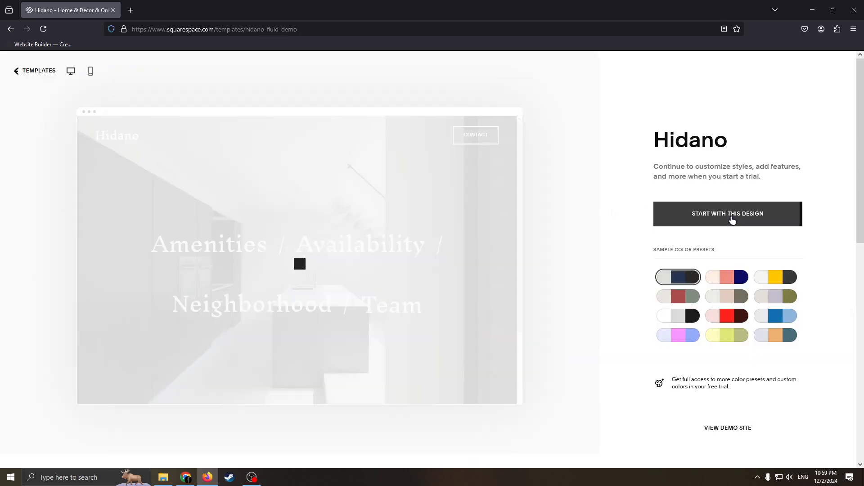
left_click(729, 218)
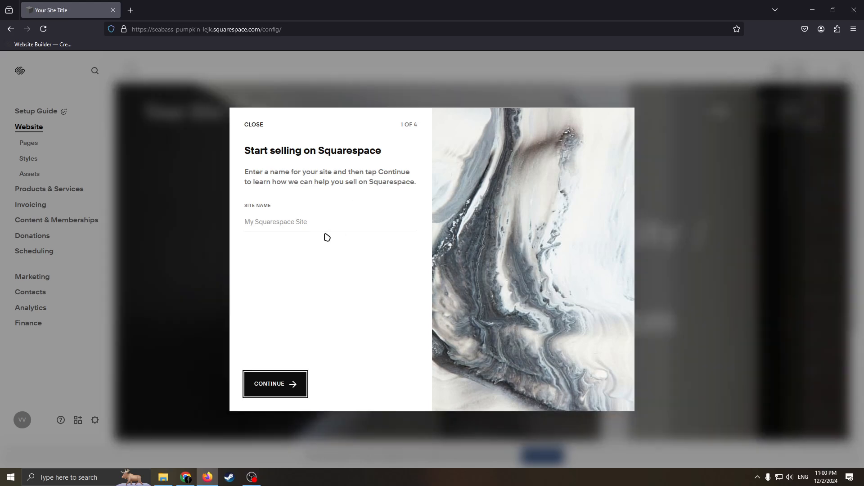
Name the site with the owner's first name in possessive form followed by "Interior", and continue
left_click(344, 237)
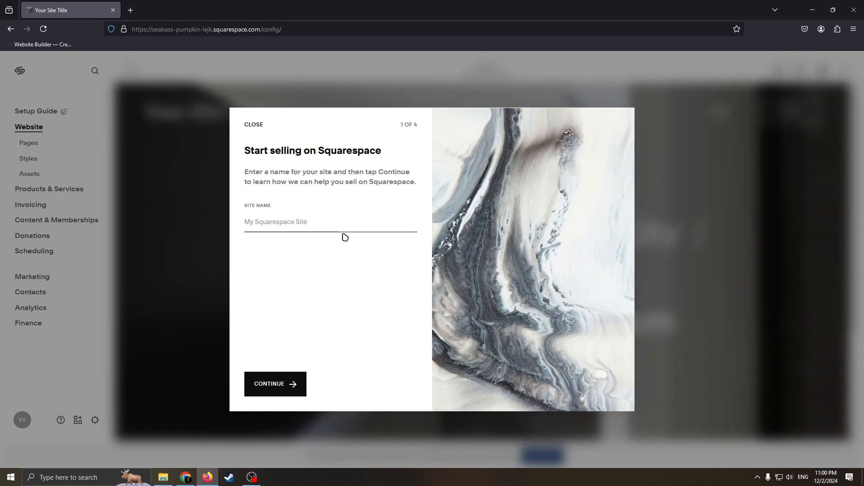
type("Vlad")
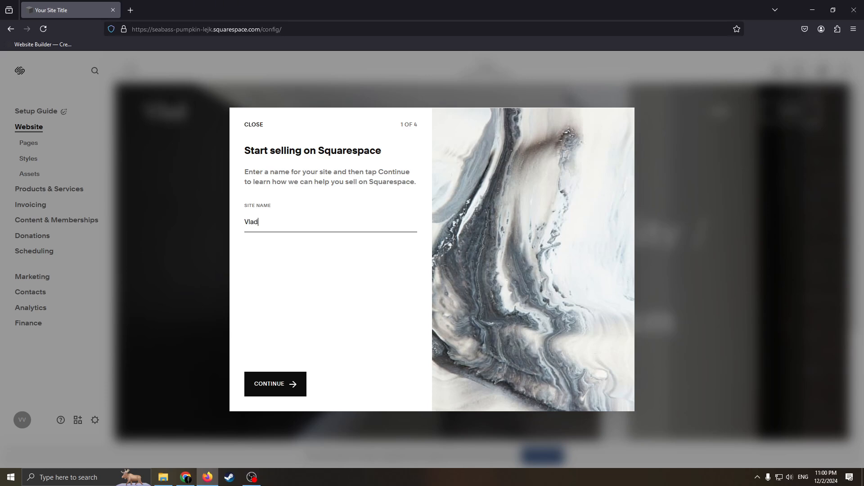
type("'s I")
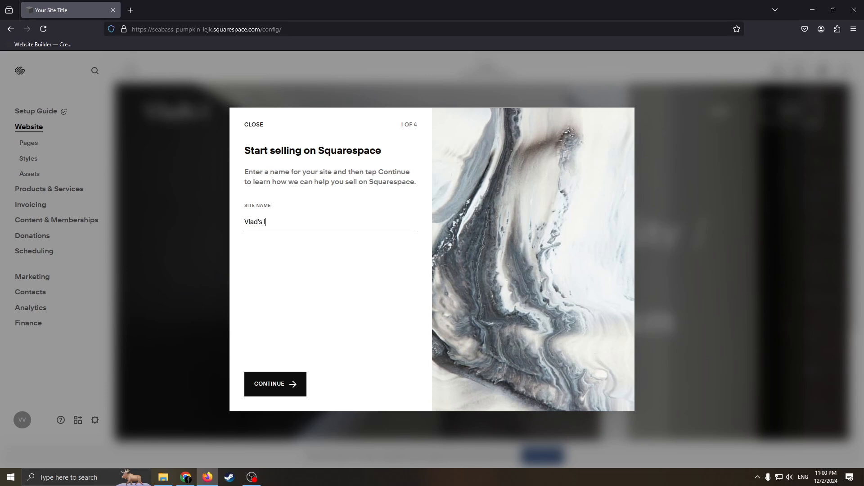
type("nter")
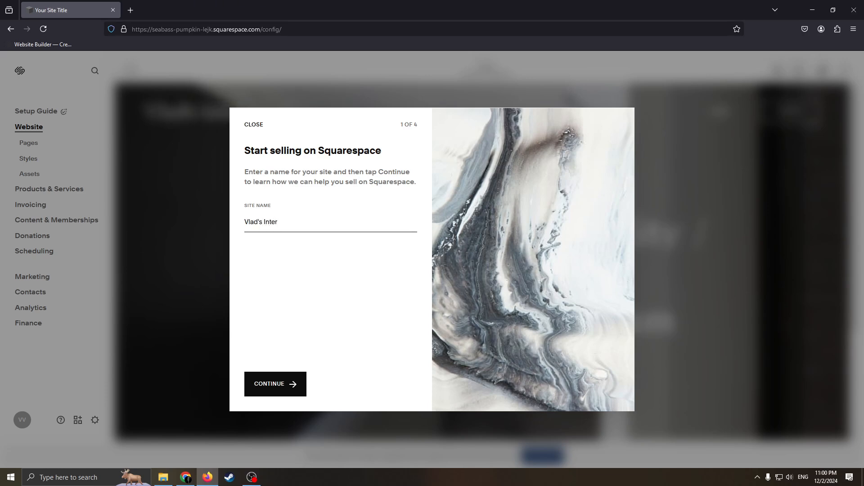
type("ior")
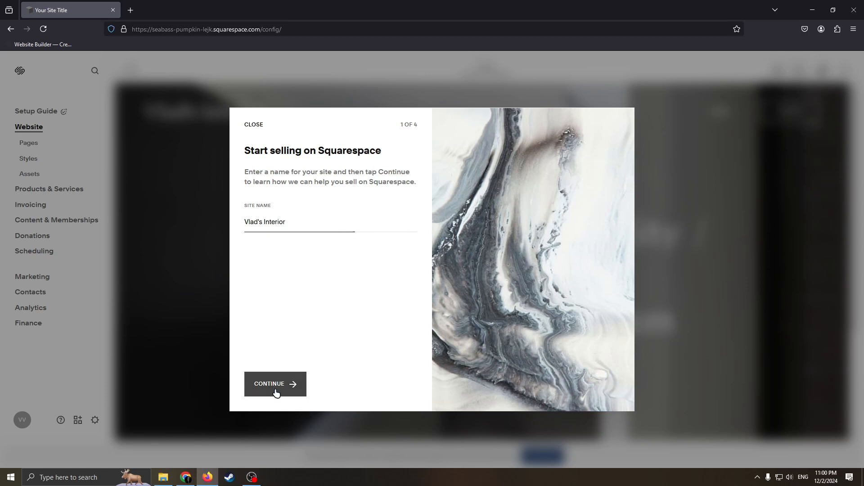
left_click(288, 385)
Finish the remaining pages of the selling introduction and dismiss the Invoicing tip
left_click(396, 383)
left_click(394, 384)
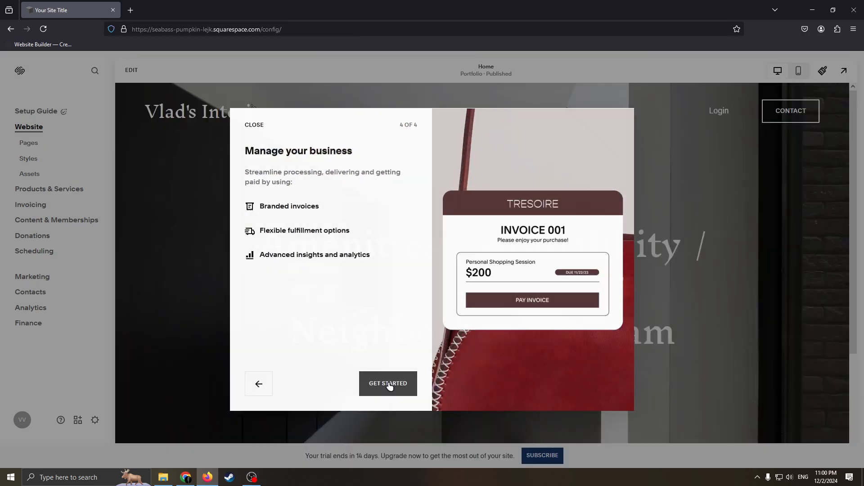
left_click(393, 383)
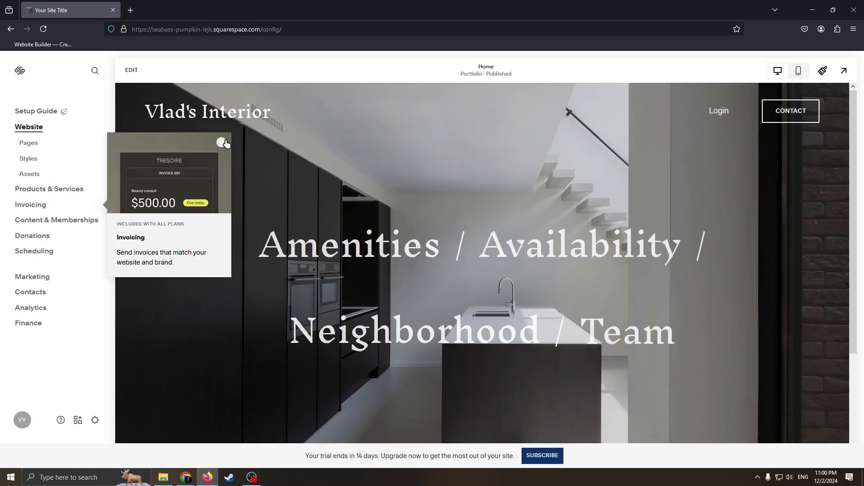
left_click(223, 142)
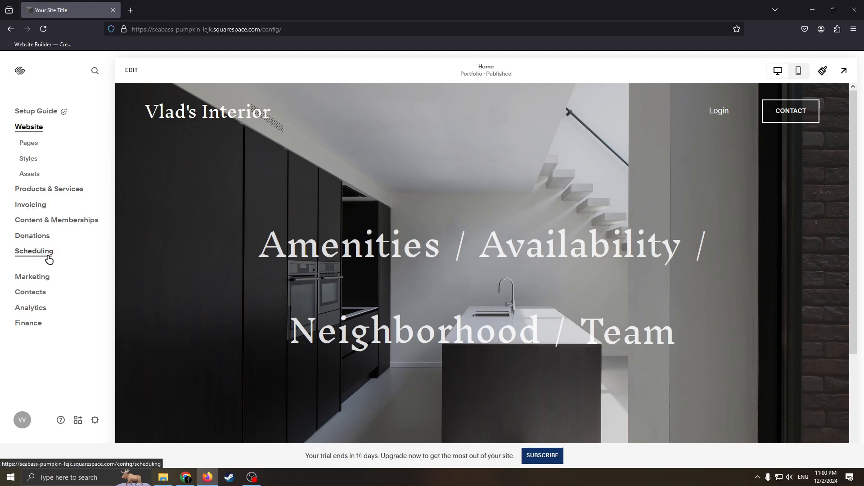
Postpone the Analytics introduction and examine the site's Geography and Traffic reports, including the date range choices
left_click(30, 311)
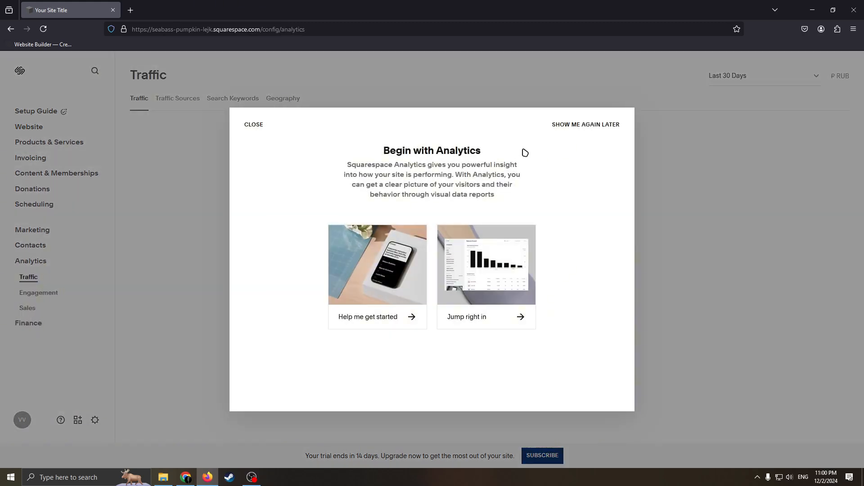
left_click(601, 131)
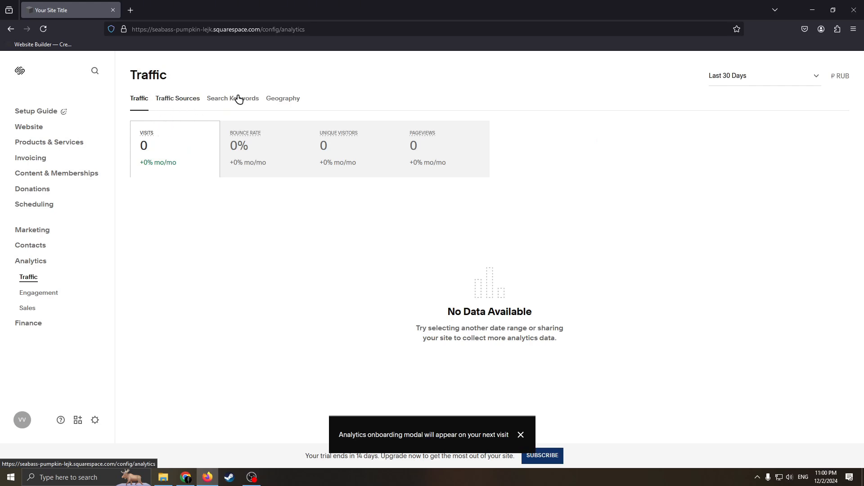
left_click(294, 106)
left_click(141, 103)
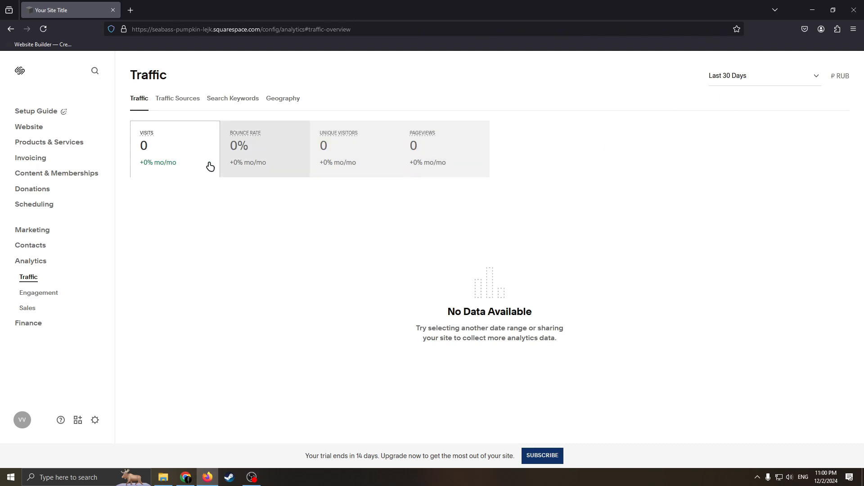
left_click(728, 81)
left_click(600, 242)
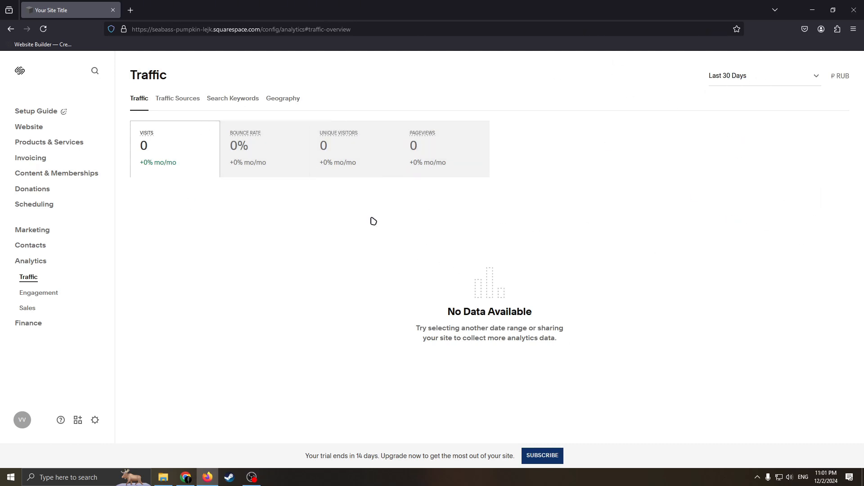
left_click_drag(454, 312, 569, 285)
left_click(179, 264)
Return to the website's Pages and view the page types that can be added under Not Linked
left_click(40, 134)
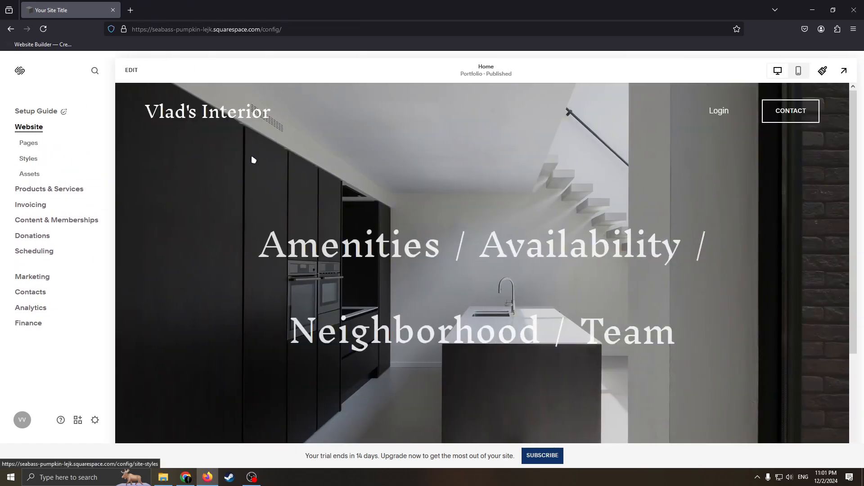
left_click(34, 146)
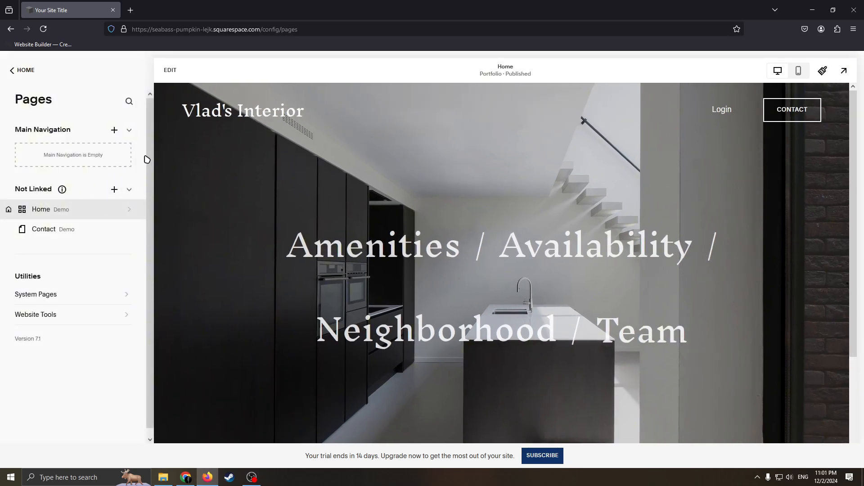
left_click(114, 189)
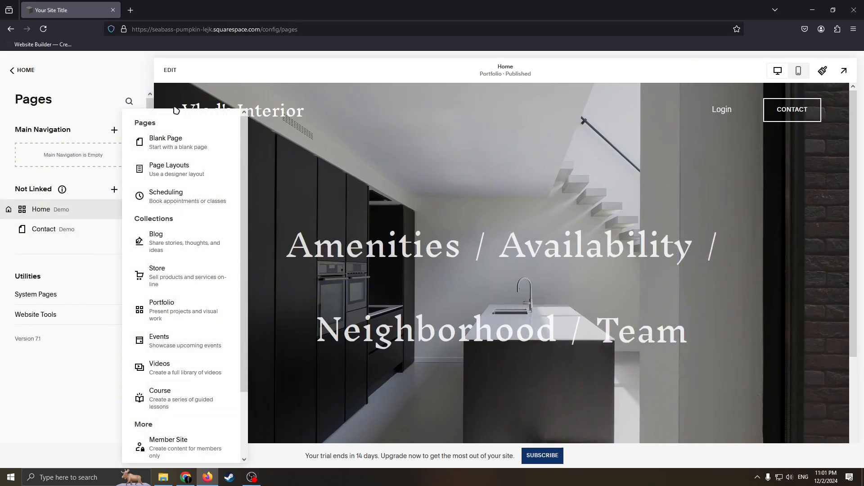
left_click(96, 248)
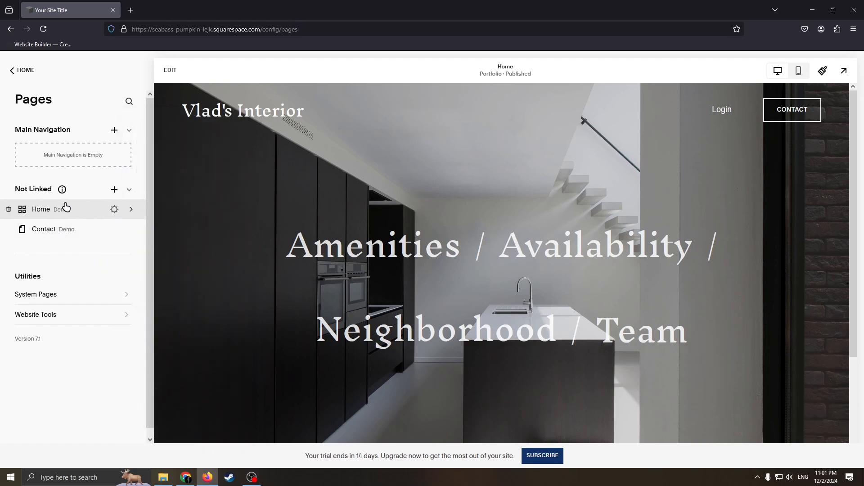
left_click(114, 190)
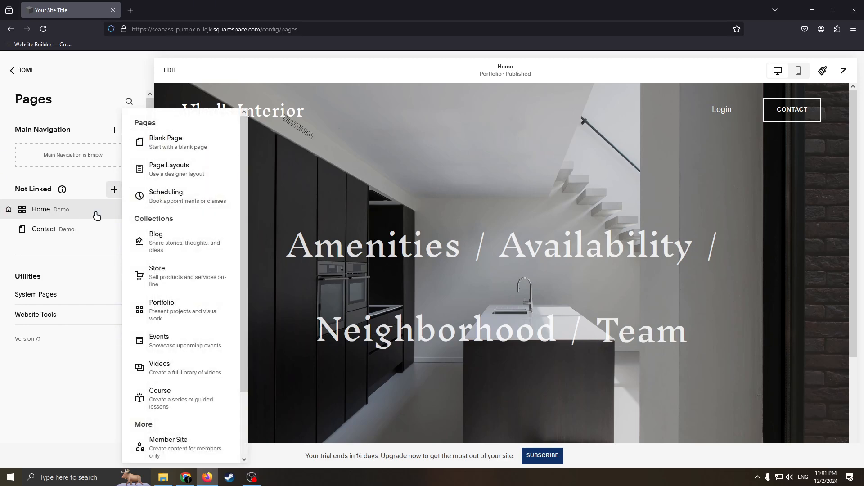
left_click(86, 251)
left_click(9, 230)
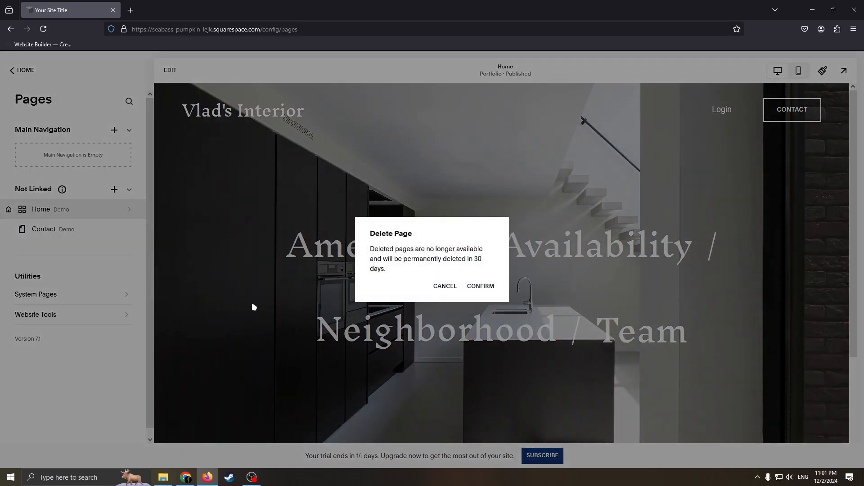
left_click(442, 287)
Move the Contact page into Main Navigation and return it to the Not Linked group
mouse_move(64, 210)
left_mouse_down()
mouse_move(72, 191)
mouse_move(75, 198)
left_mouse_up()
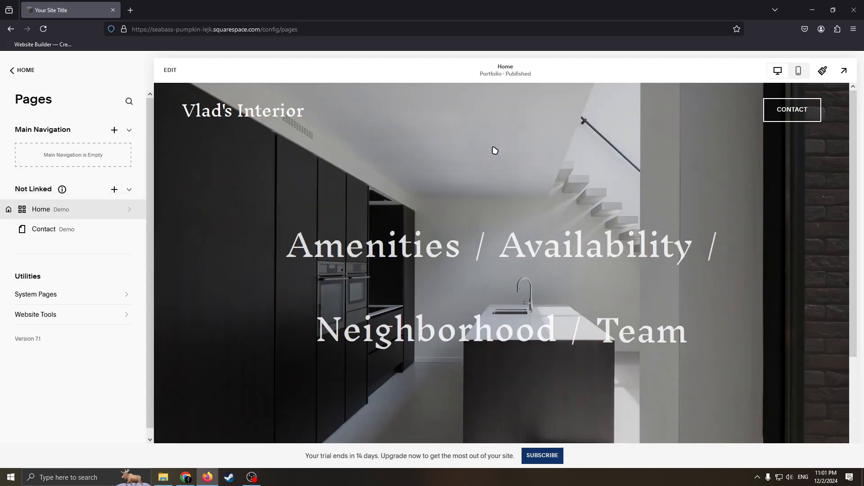
left_click_drag(46, 228, 79, 156)
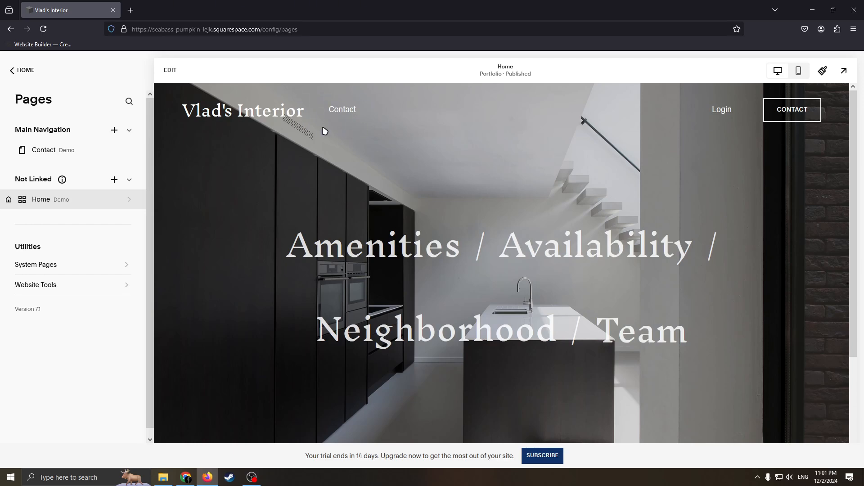
left_click_drag(62, 167, 93, 218)
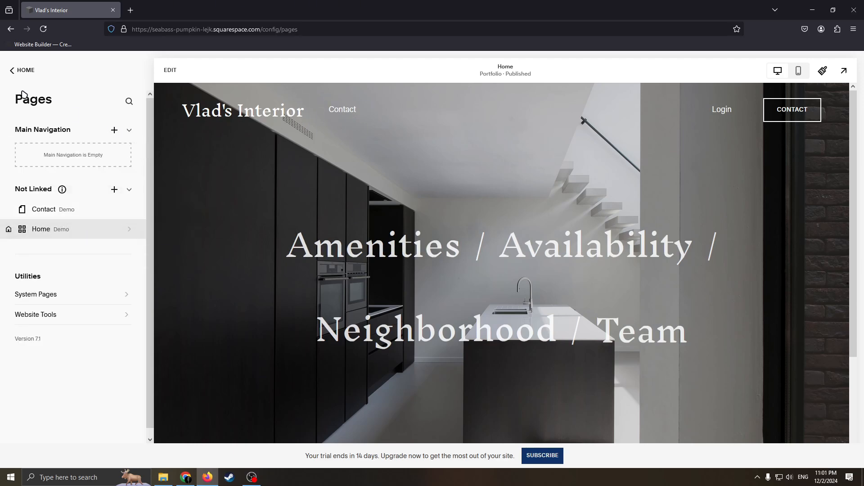
Leave Pages, open the site styles and apply the blue-grey theme from the Friendly group
left_click(32, 83)
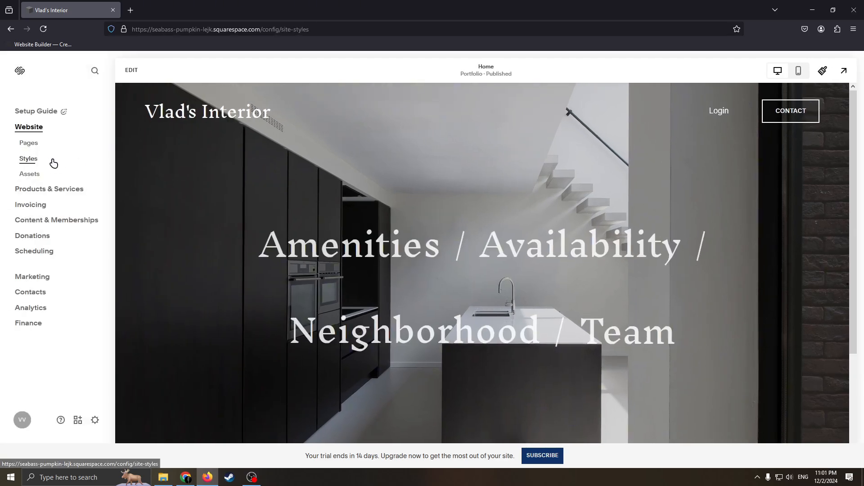
left_click(49, 158)
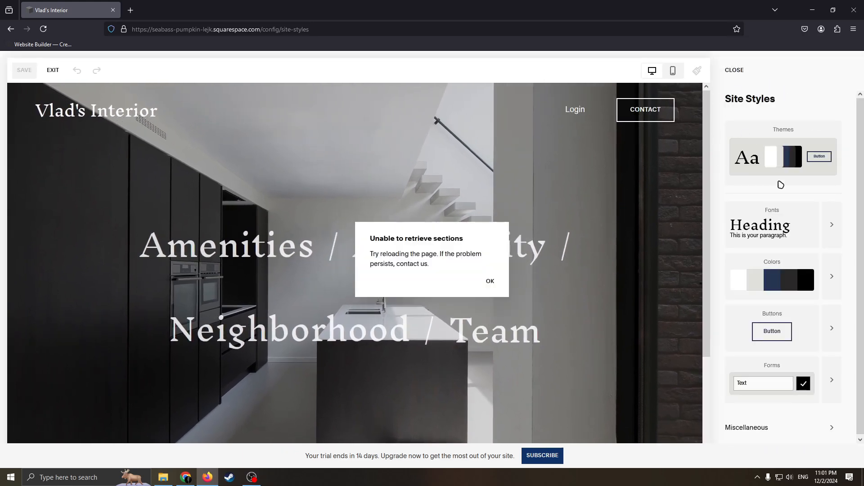
left_click(489, 280)
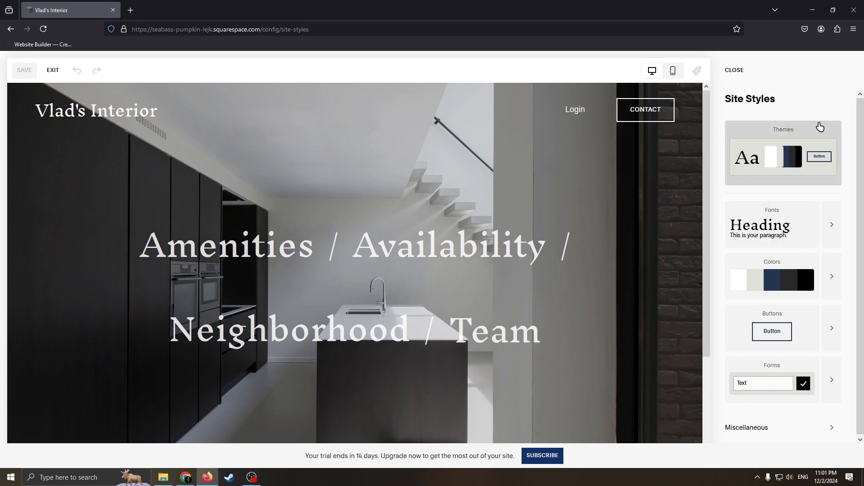
left_click(763, 131)
scroll(625, 297, "down", 4)
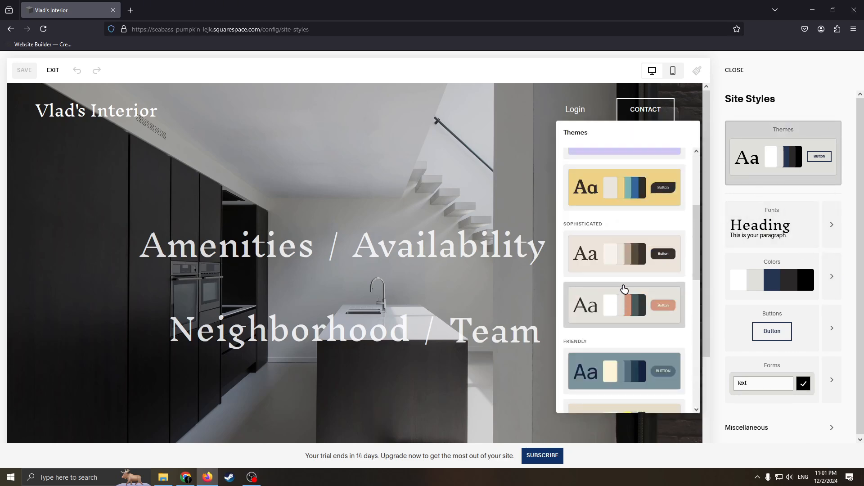
scroll(622, 315, "down", 3)
left_click(641, 305)
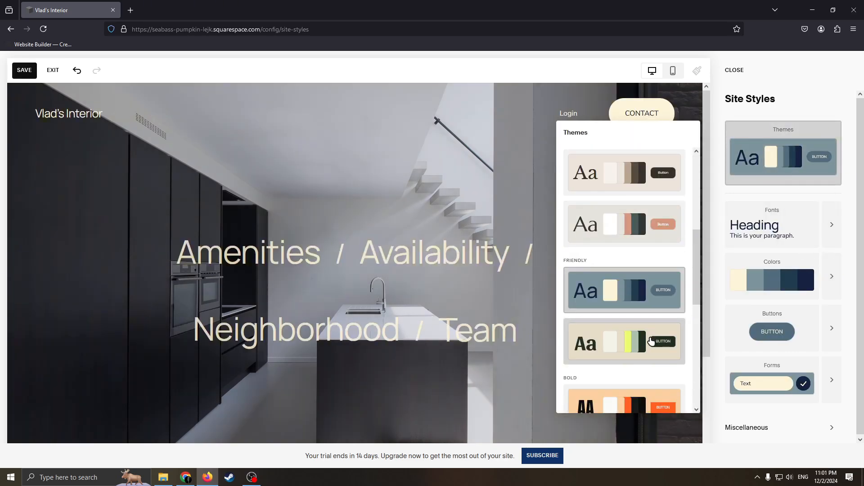
Try the second Friendly theme, both Bold themes and the yellow Quirky theme one after another
left_click(635, 339)
scroll(634, 315, "down", 3)
left_click(635, 288)
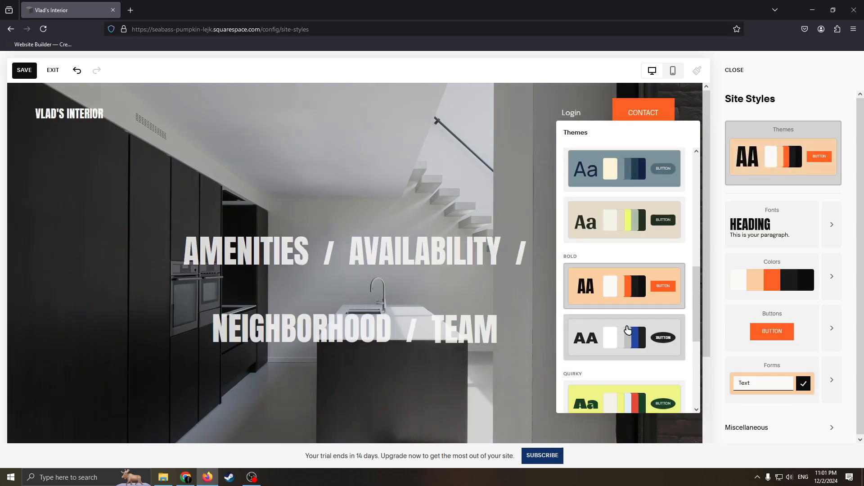
left_click(636, 355)
scroll(636, 356, "down", 3)
left_click(625, 334)
scroll(626, 335, "down", 2)
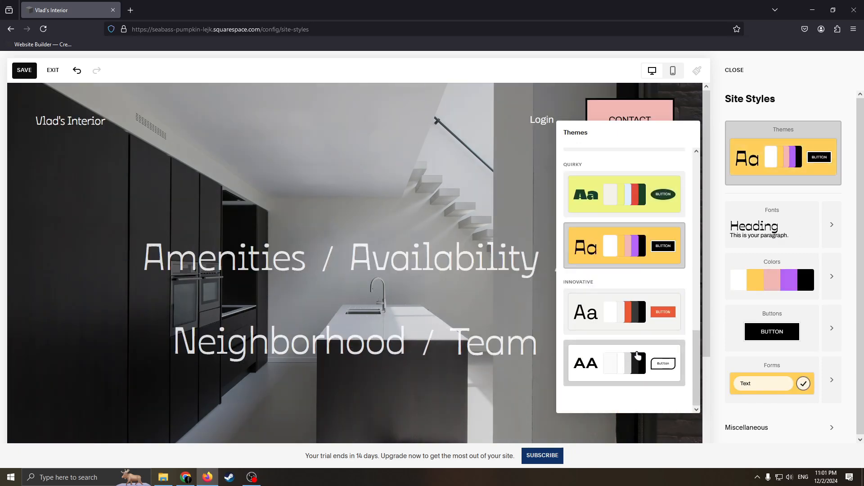
Apply the black-and-white Innovative theme and close the theme choices
left_click(638, 360)
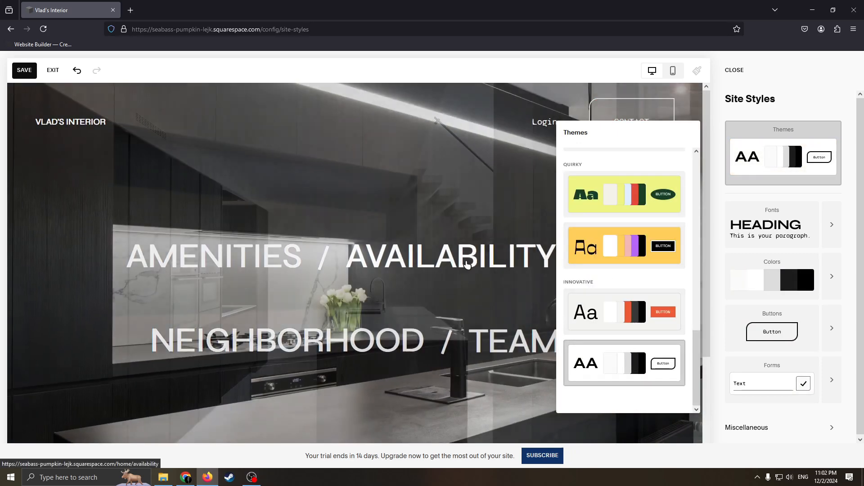
scroll(474, 271, "down", 2)
scroll(474, 270, "up", 2)
left_click(761, 89)
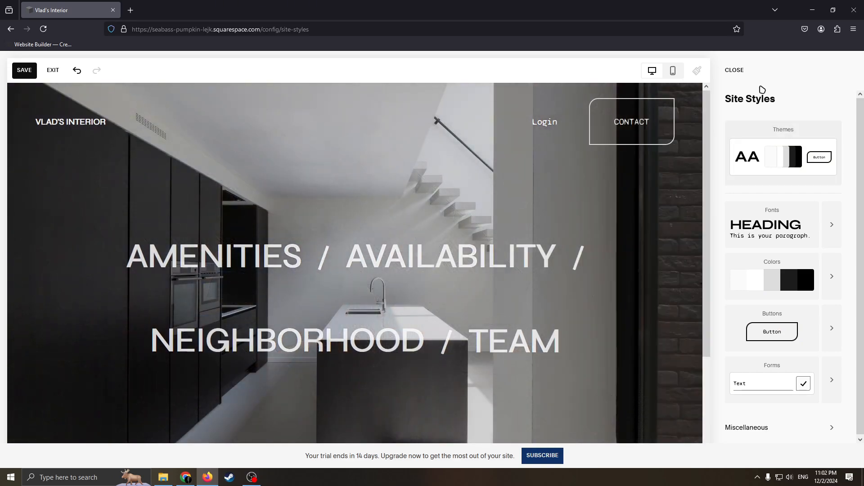
Dismiss the section retrieval error, reload the page without the unsaved theme changes, and exit the site styles
left_click(740, 72)
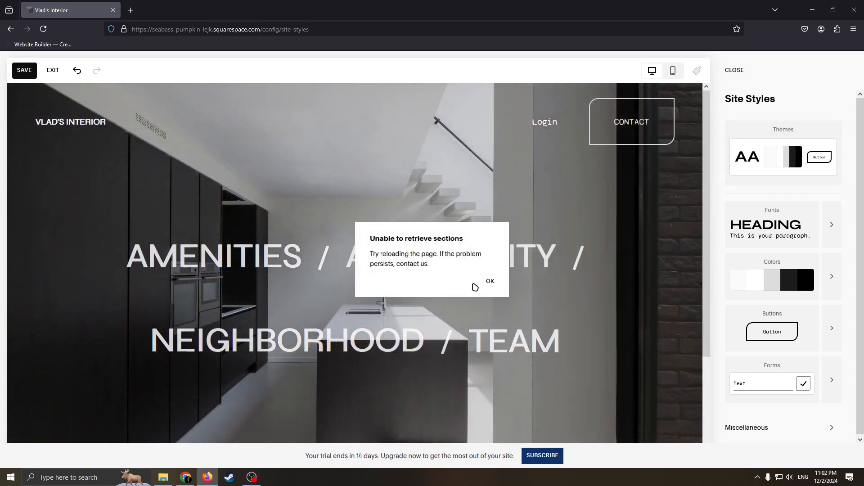
left_click(489, 281)
left_click(42, 29)
left_click(447, 277)
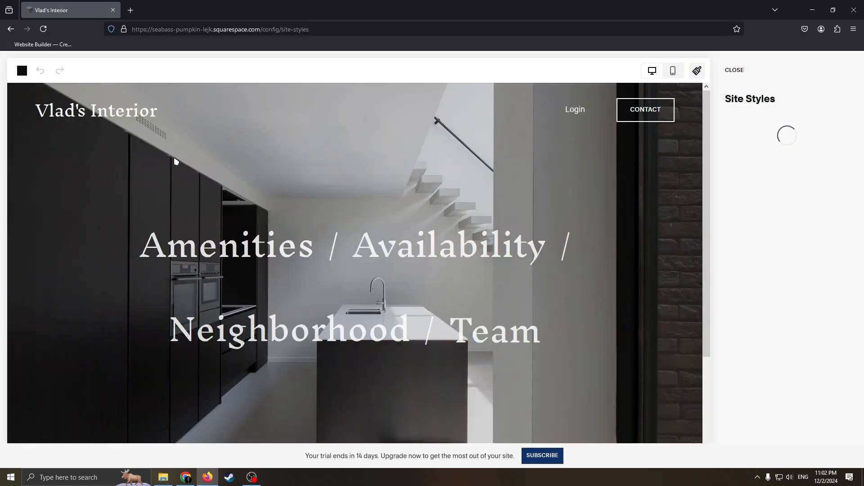
left_click(52, 69)
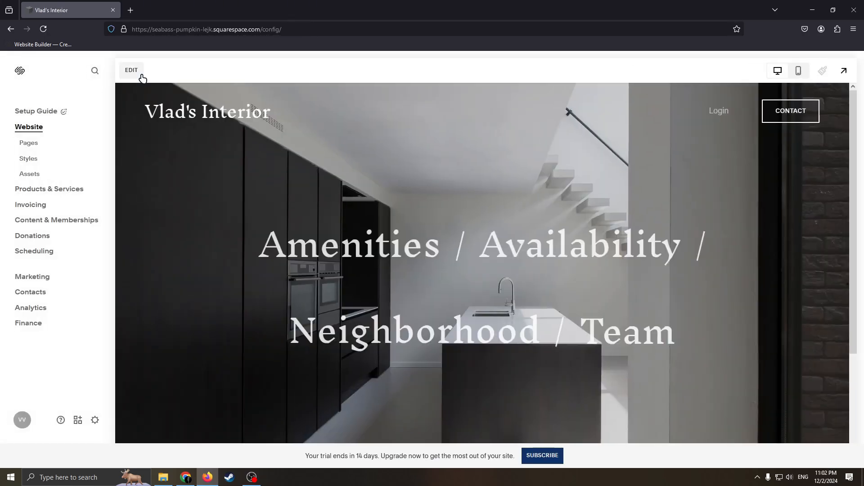
Open the Home page for editing and examine its header, portfolio section and footer
left_click(132, 72)
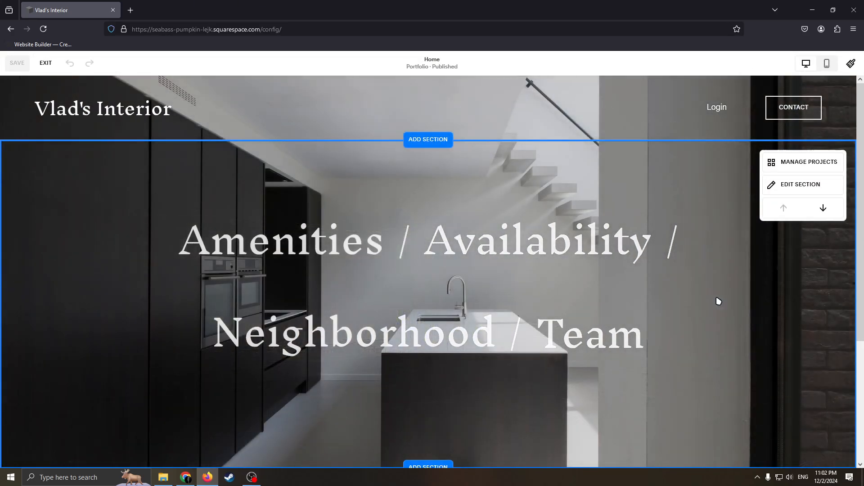
scroll(620, 295, "down", 3)
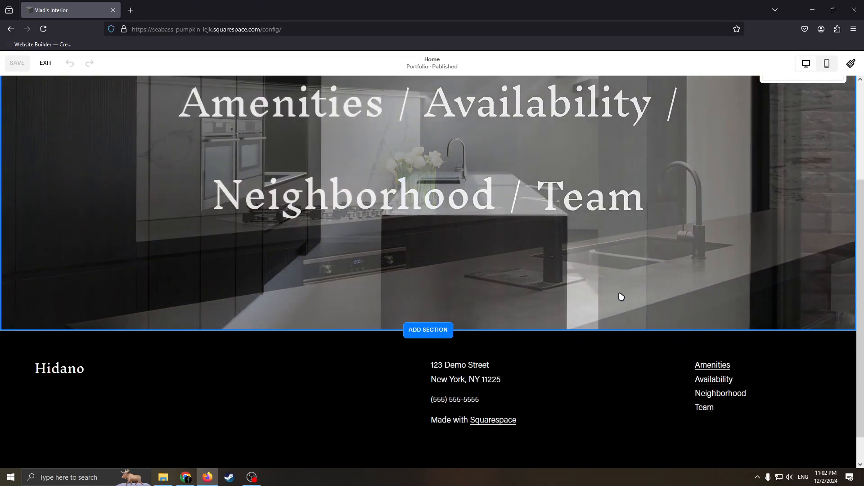
scroll(564, 288, "up", 3)
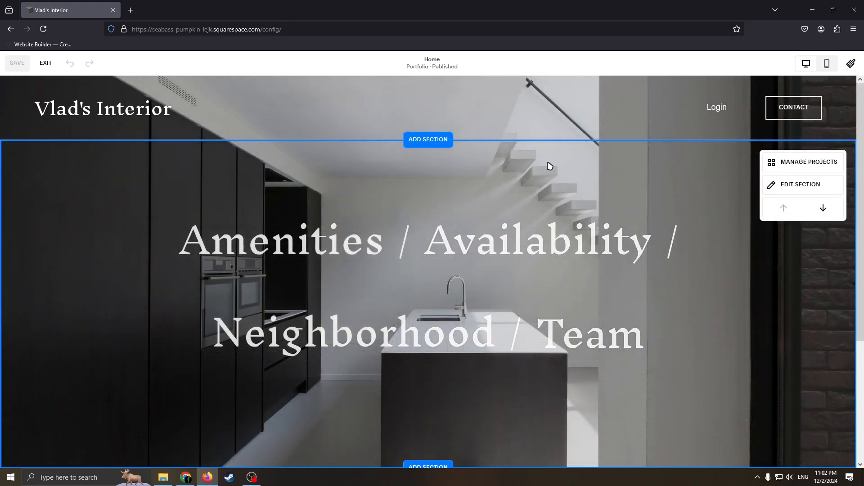
scroll(730, 248, "down", 1)
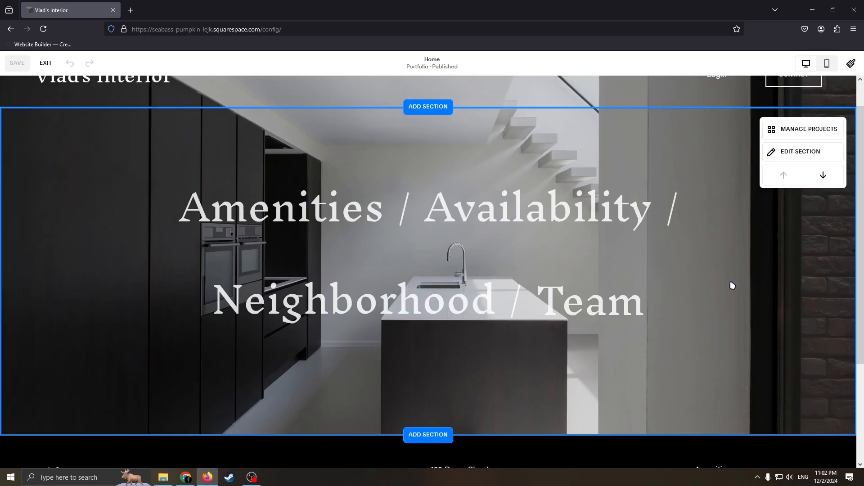
scroll(731, 286, "up", 1)
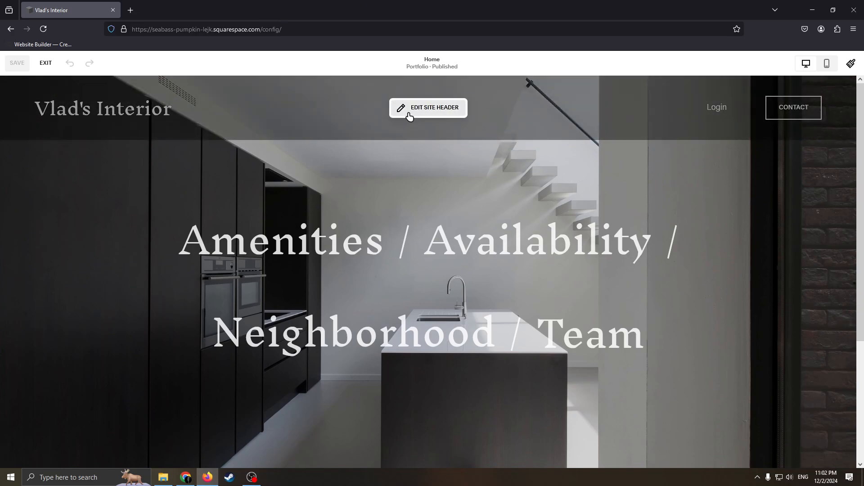
scroll(517, 131, "down", 1)
scroll(542, 145, "up", 1)
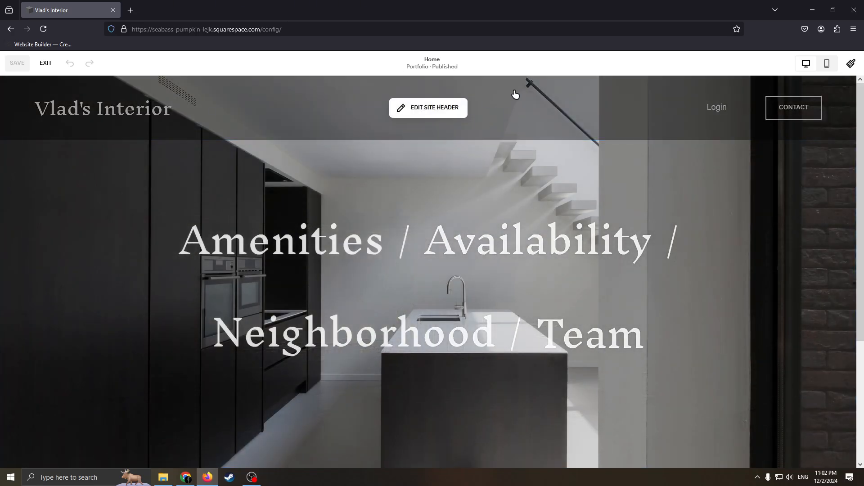
scroll(526, 149, "down", 3)
scroll(567, 154, "up", 3)
scroll(524, 216, "down", 4)
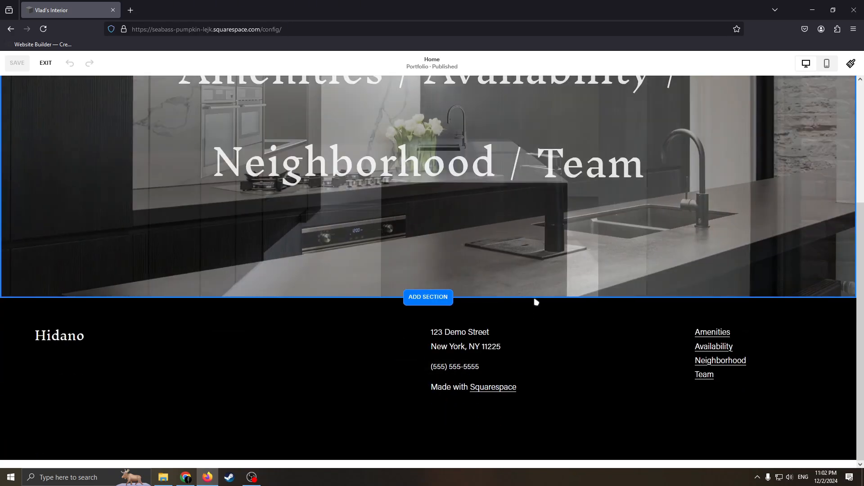
scroll(488, 191, "up", 3)
scroll(490, 277, "down", 3)
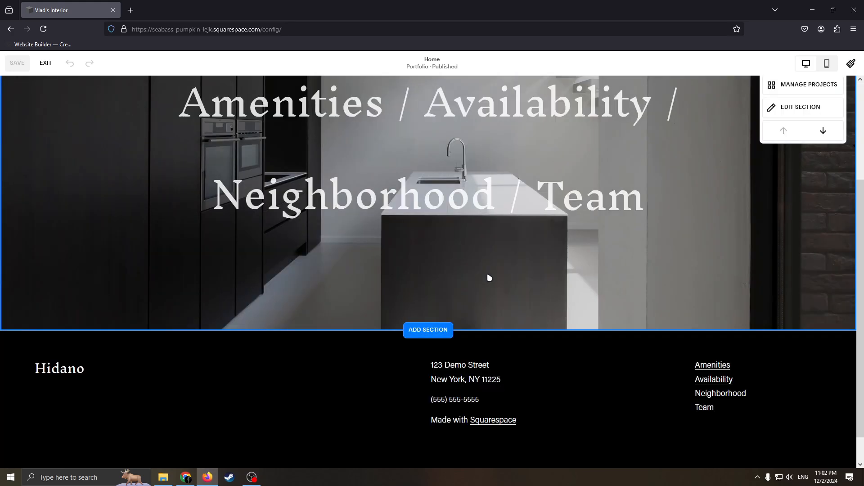
Add a blank section below the Home portfolio, followed by the About section layout headed "Make it stand out"
left_click(430, 332)
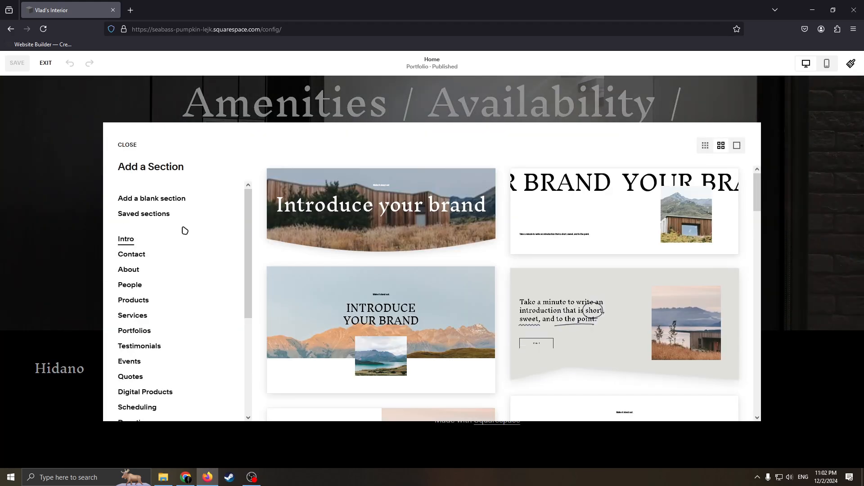
left_click(152, 198)
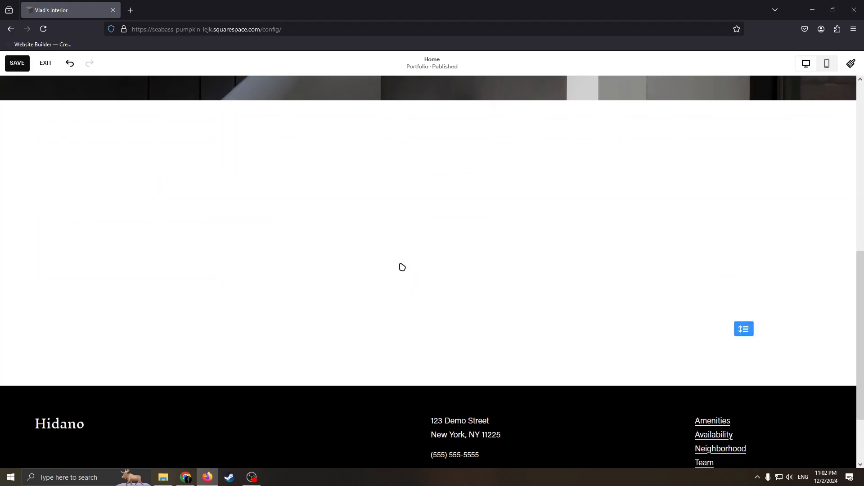
left_click(432, 296)
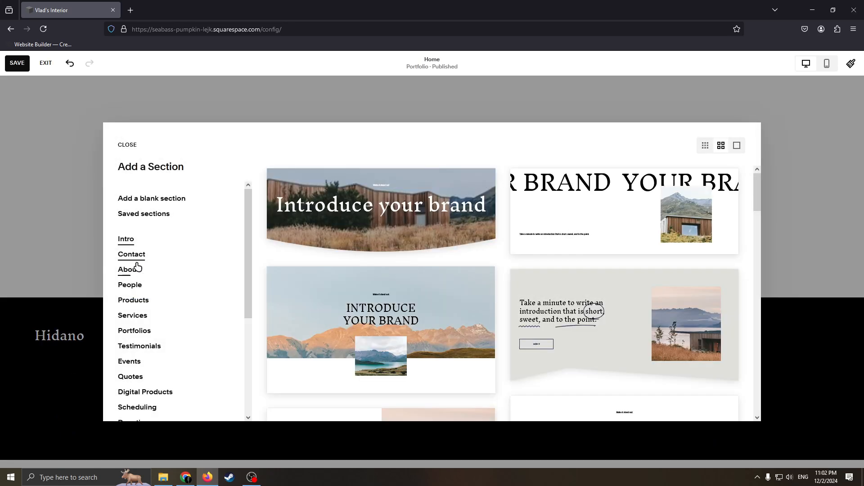
left_click(137, 269)
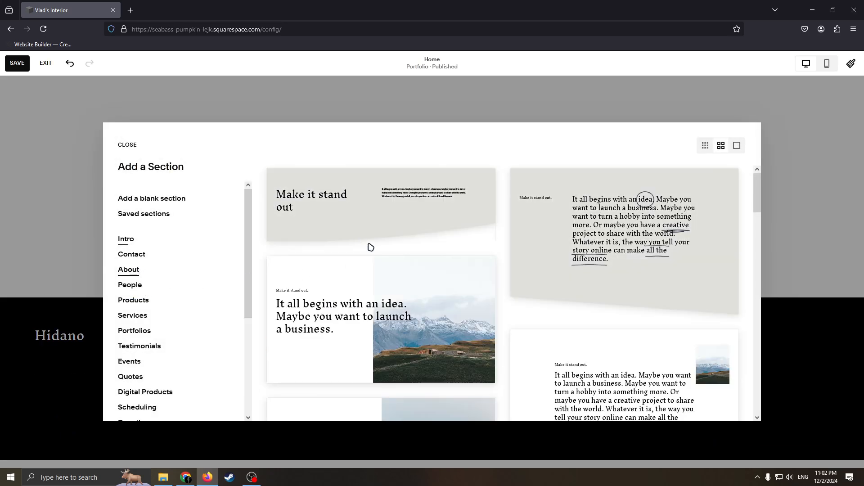
left_click(353, 228)
scroll(569, 291, "down", 6)
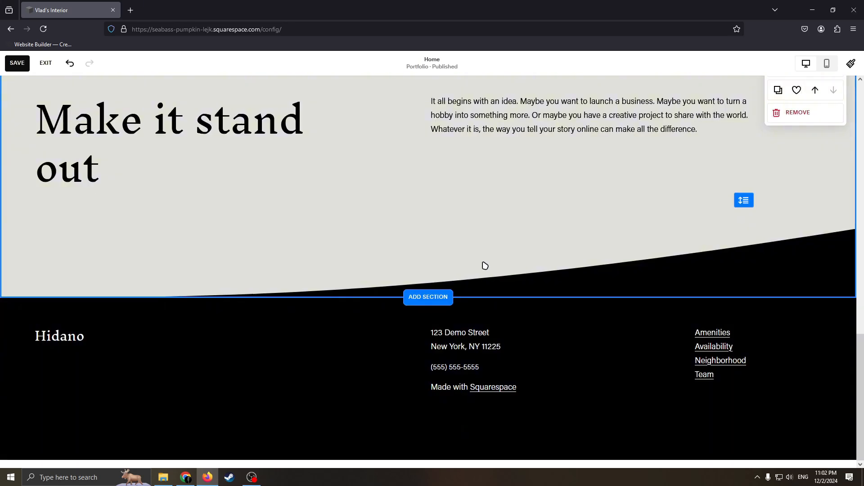
Review the edited Home page, save its changes and exit the editor
scroll(484, 227, "up", 3)
scroll(498, 326, "up", 10)
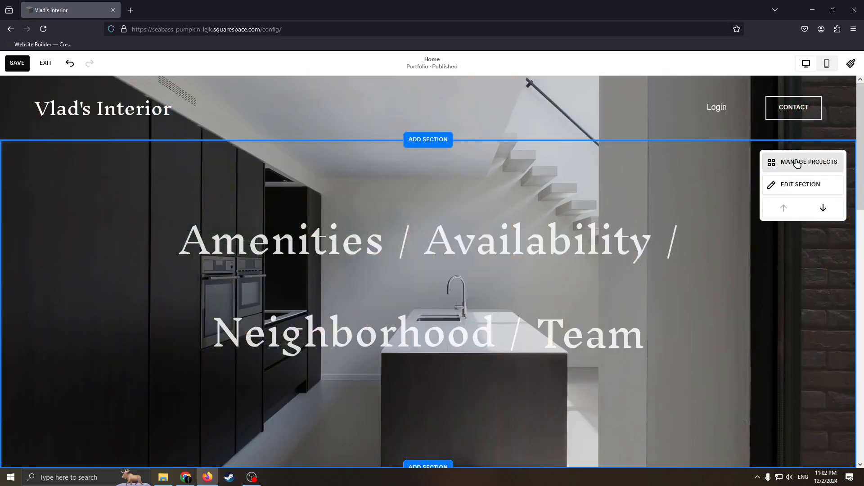
scroll(546, 235, "down", 2)
scroll(526, 204, "up", 2)
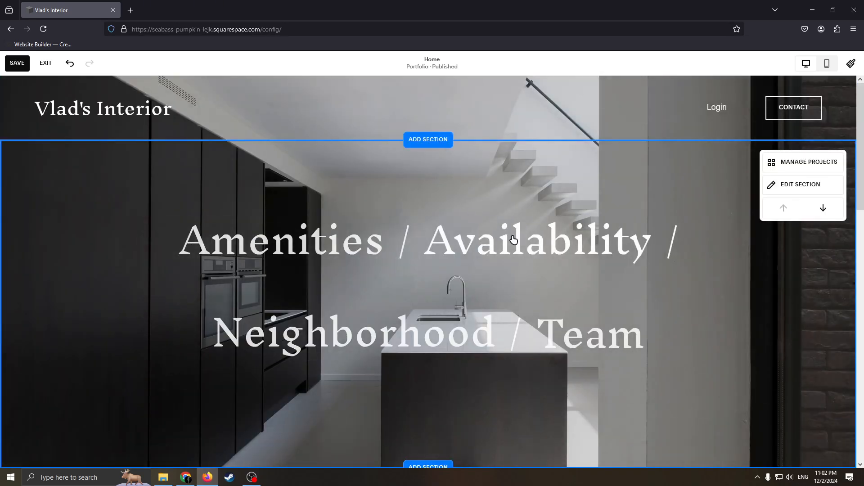
scroll(513, 240, "down", 3)
scroll(513, 240, "up", 3)
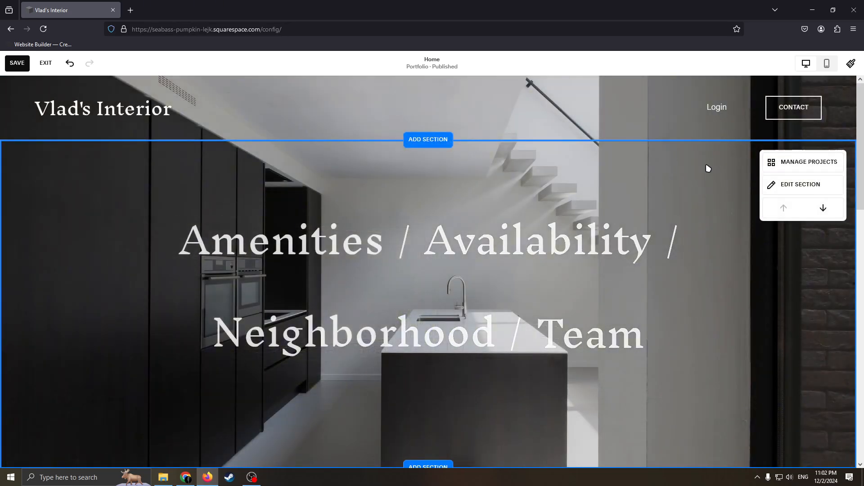
key("Escape")
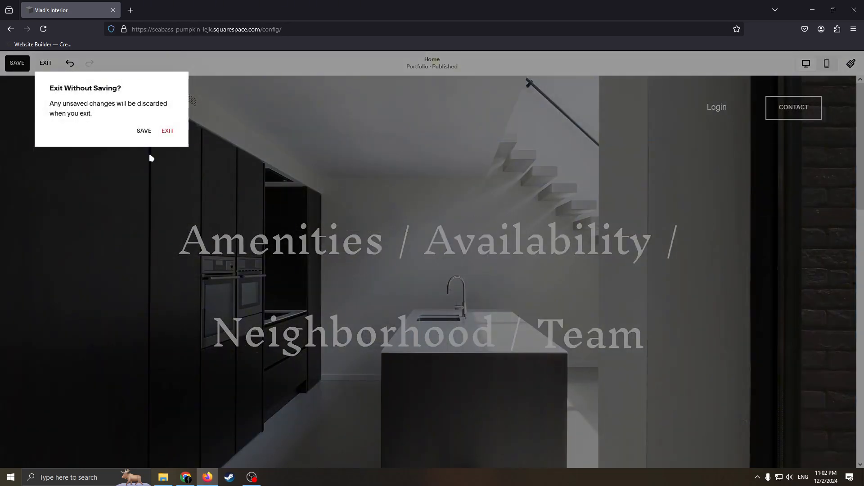
left_click(145, 131)
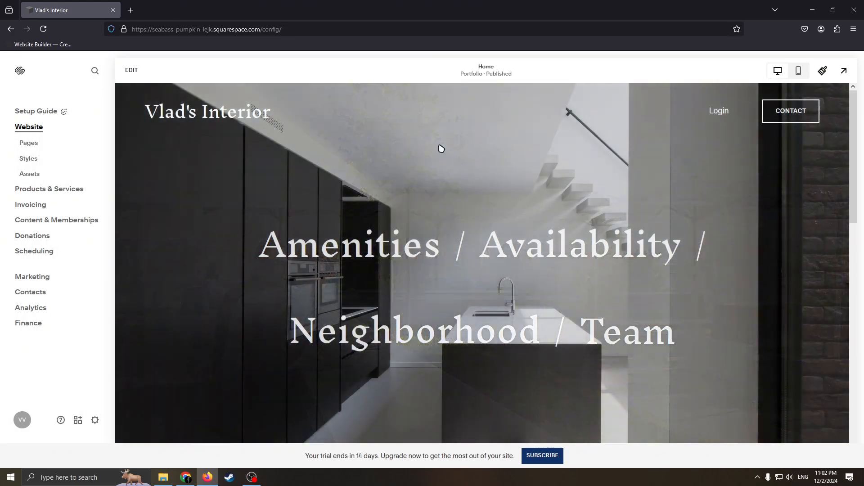
Open the Home page for editing and examine its portfolio section with the project links and the area below
left_click(133, 71)
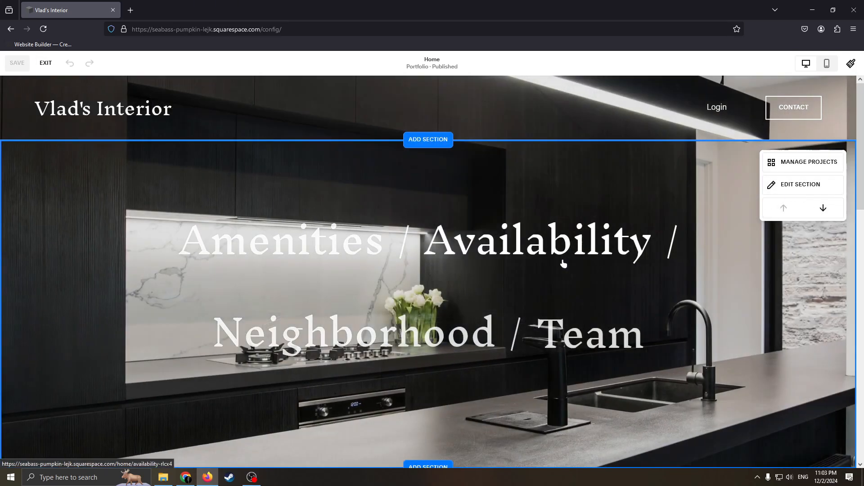
scroll(571, 252, "down", 3)
scroll(589, 243, "up", 3)
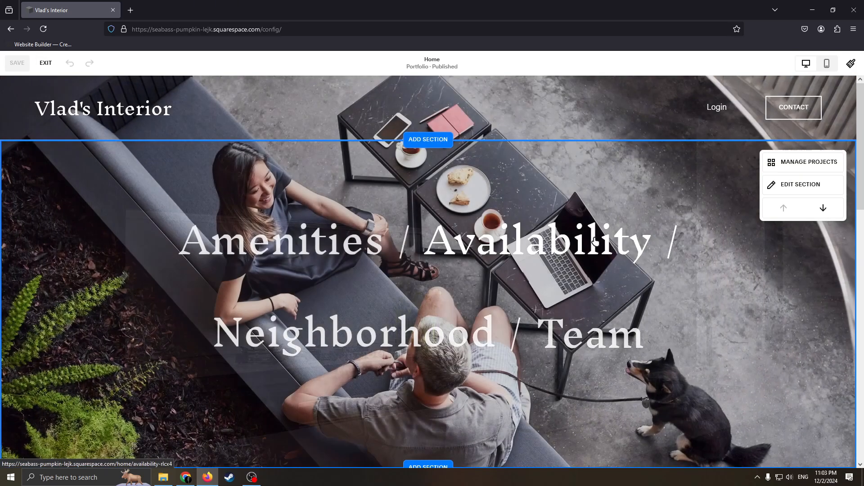
scroll(598, 239, "down", 3)
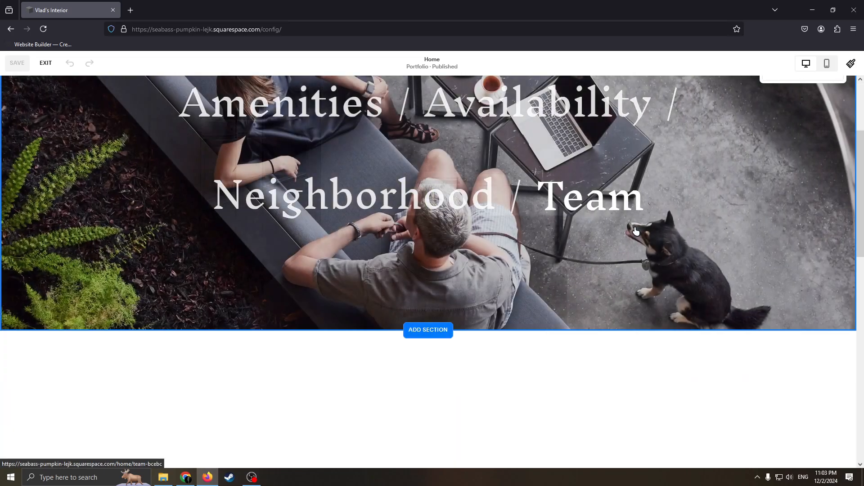
scroll(585, 239, "up", 3)
key("alt")
key("alt")
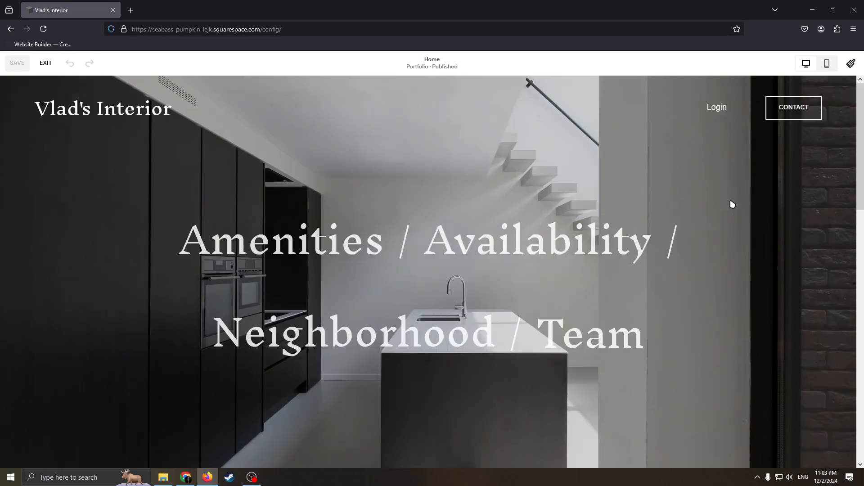
scroll(529, 190, "down", 3)
scroll(636, 208, "up", 3)
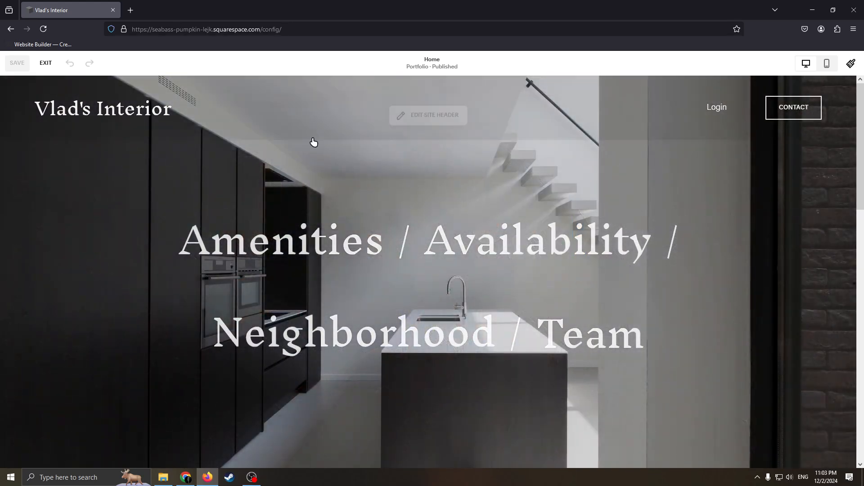
Open the project management of the Home portfolio and delete the Amenities project
left_click(802, 164)
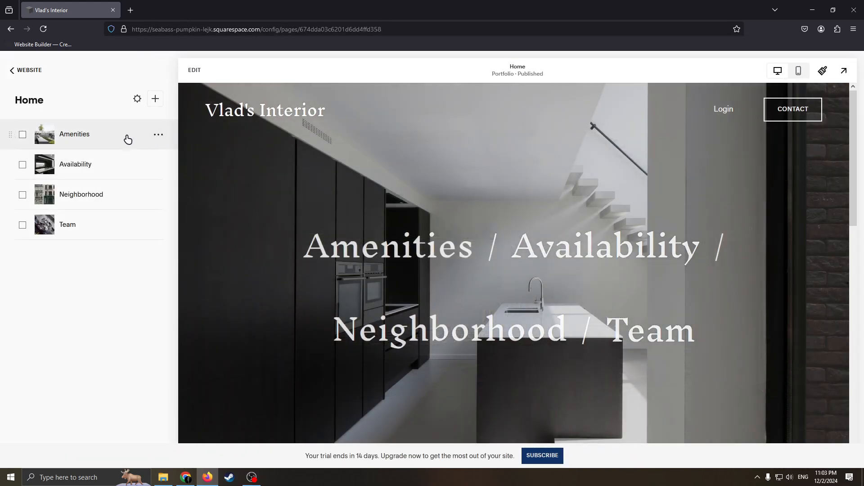
left_click(22, 134)
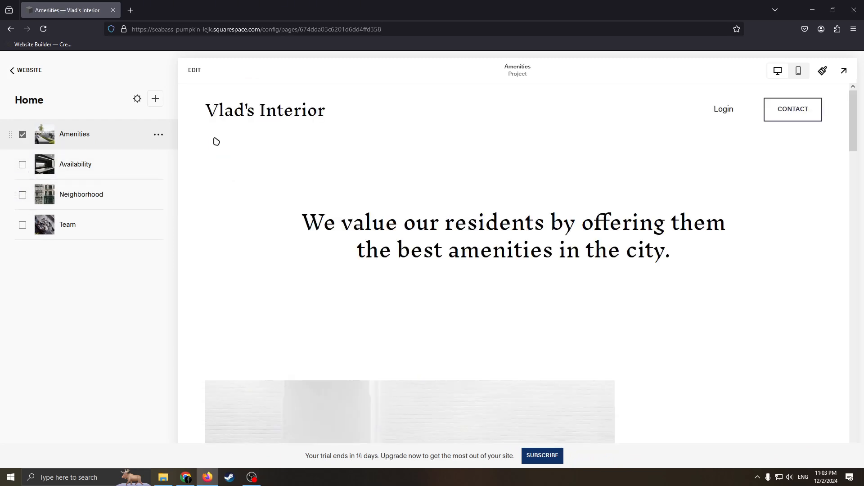
left_click(153, 176)
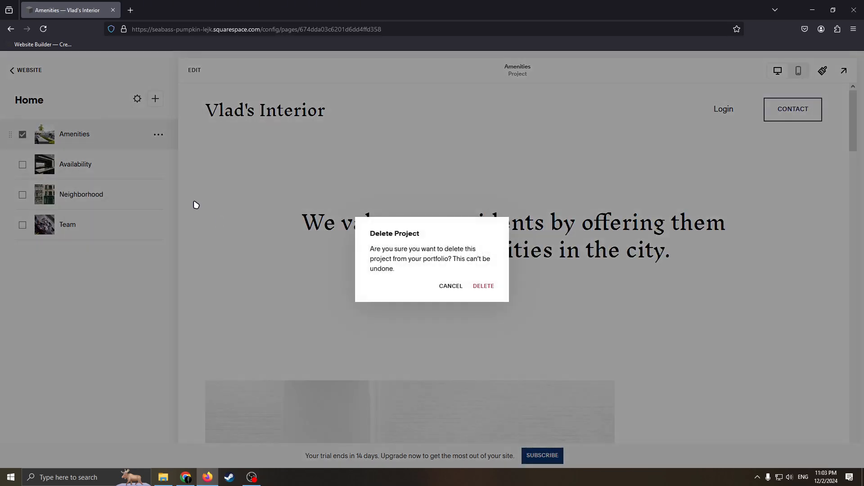
left_click(487, 288)
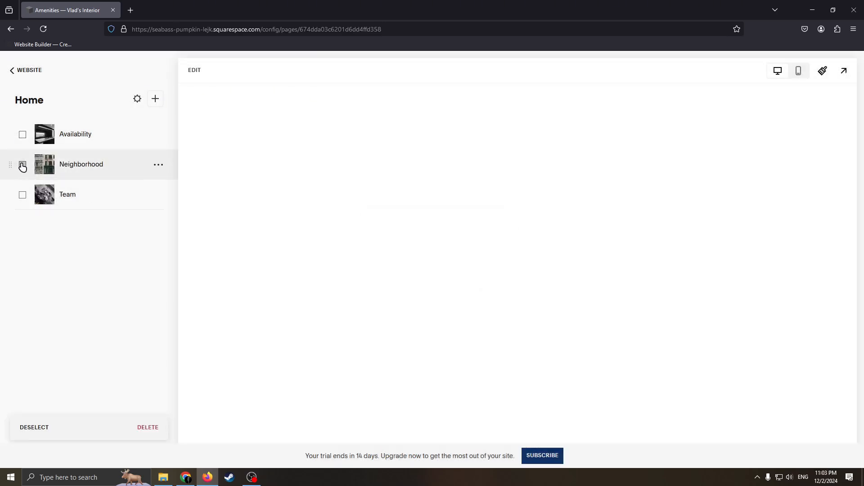
Delete the Availability, Neighborhood and Team projects from the Home portfolio
left_click(22, 135)
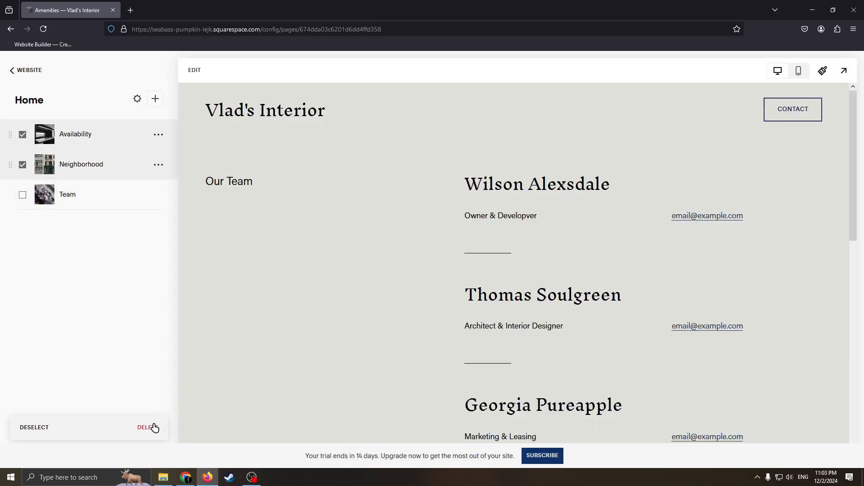
left_click(151, 427)
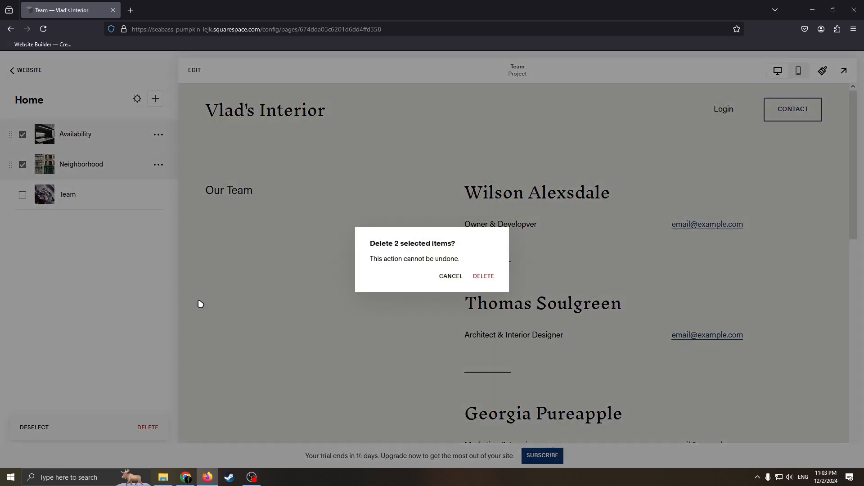
left_click(486, 278)
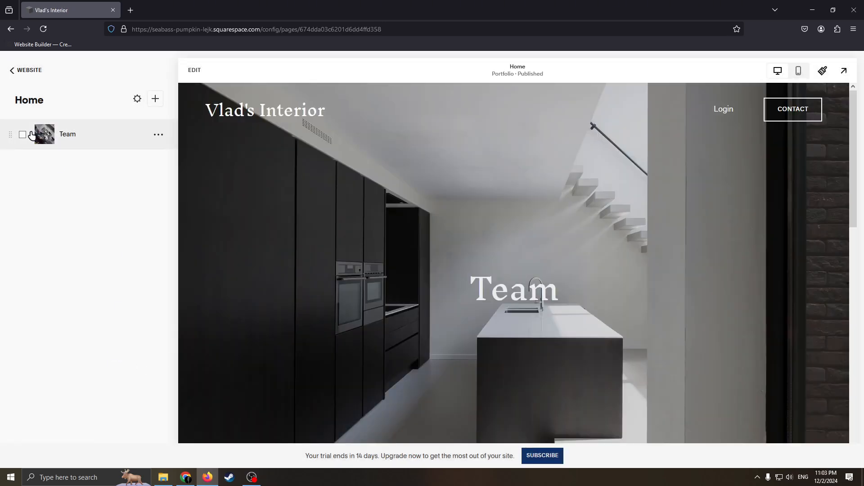
left_click(23, 135)
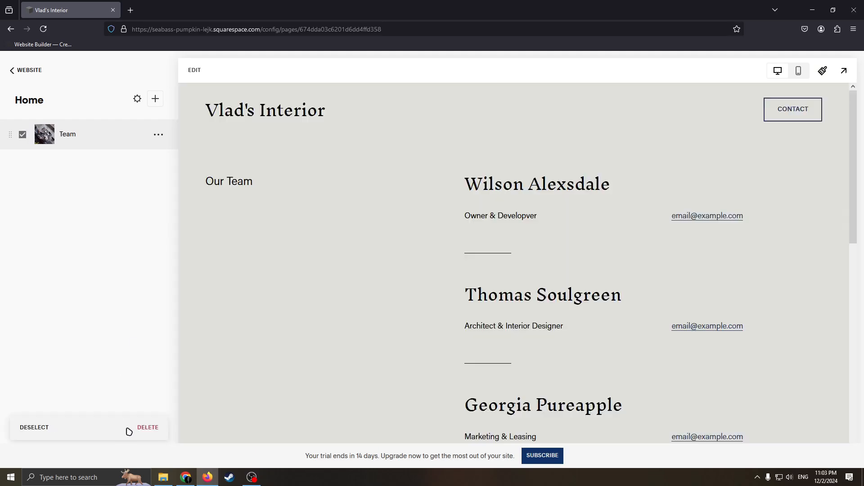
left_click(148, 427)
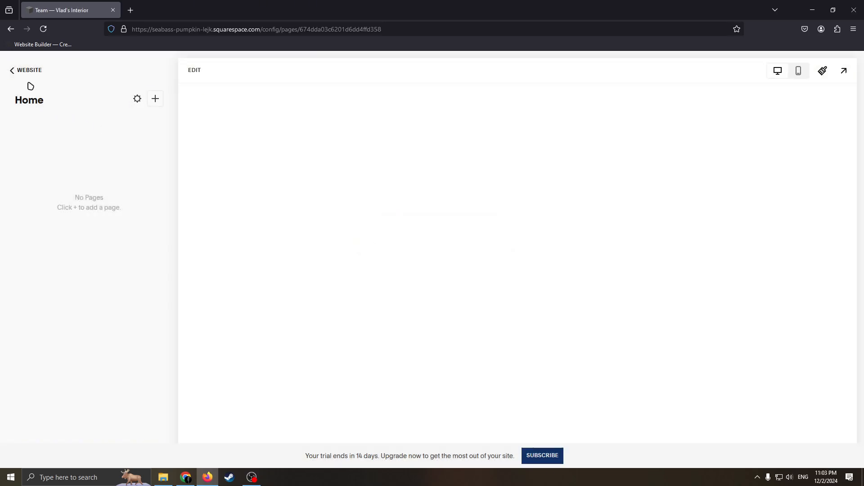
Return to editing the Home page and examine the portfolio section's format and background settings
left_click(26, 68)
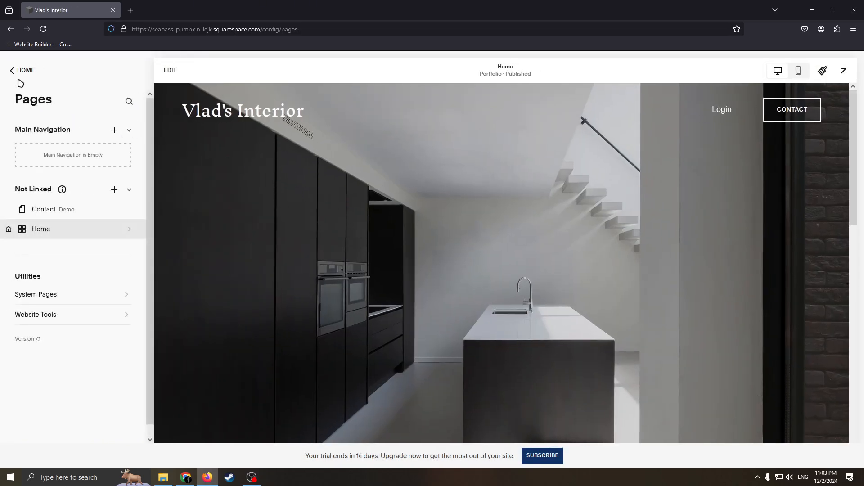
left_click(22, 70)
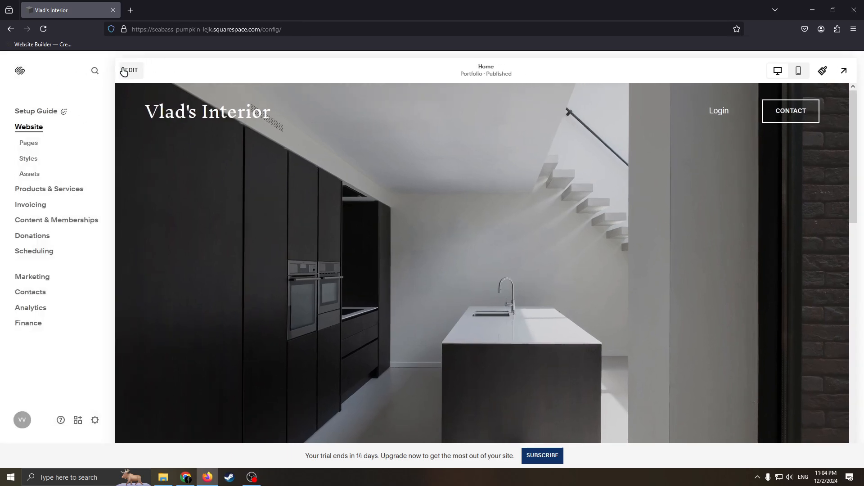
left_click(129, 70)
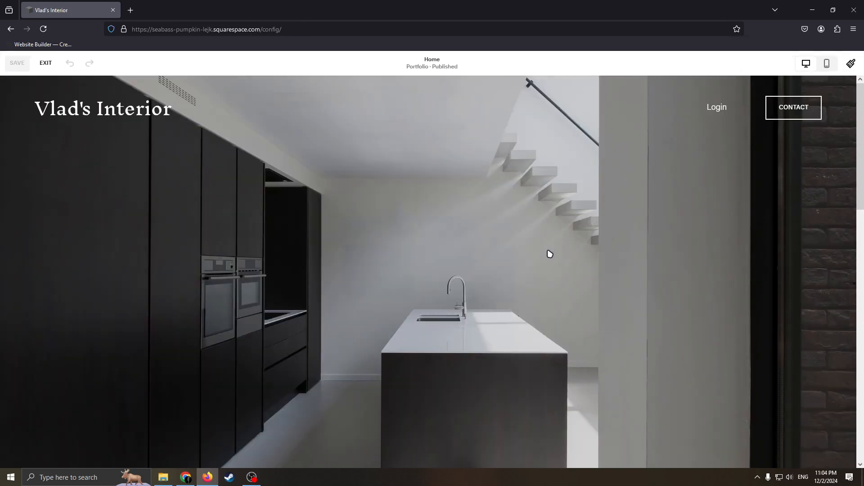
scroll(542, 253, "down", 12)
scroll(532, 257, "up", 12)
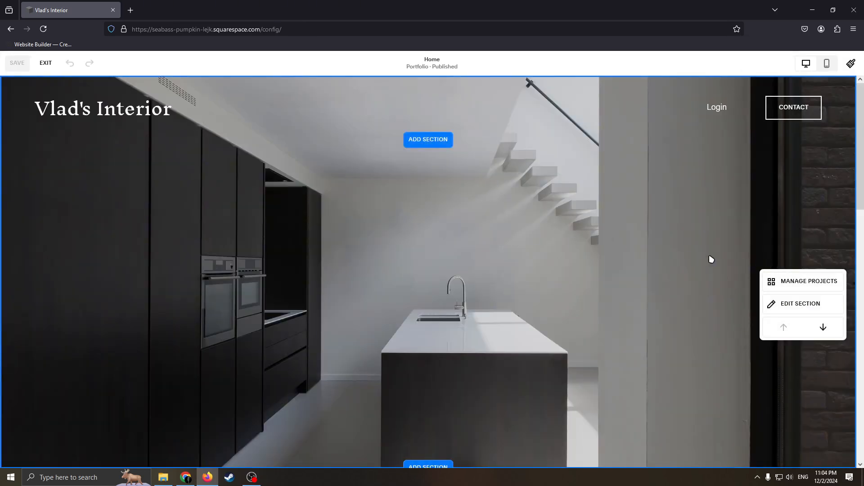
left_click(785, 303)
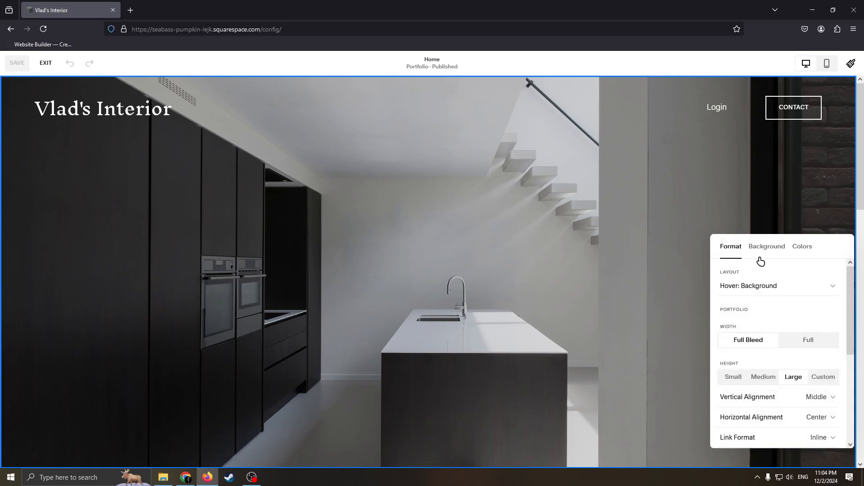
left_click(770, 251)
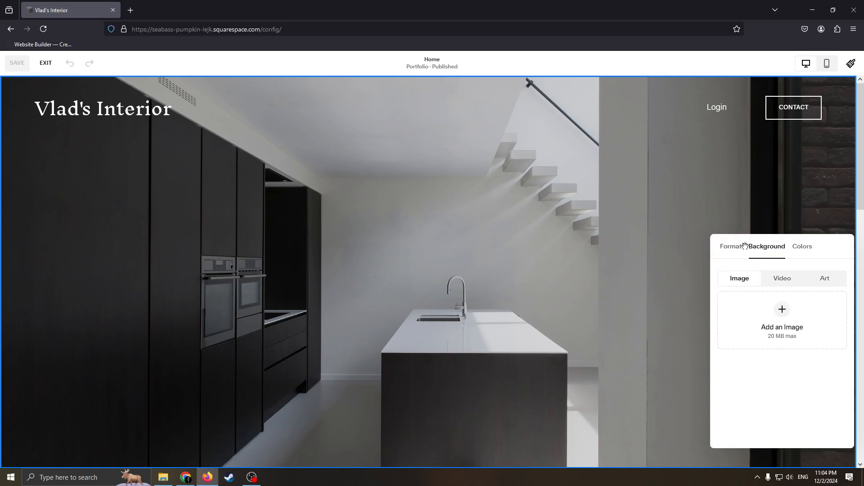
left_click(731, 247)
Examine the Home page's portfolio section and the blank section below it
scroll(448, 233, "down", 5)
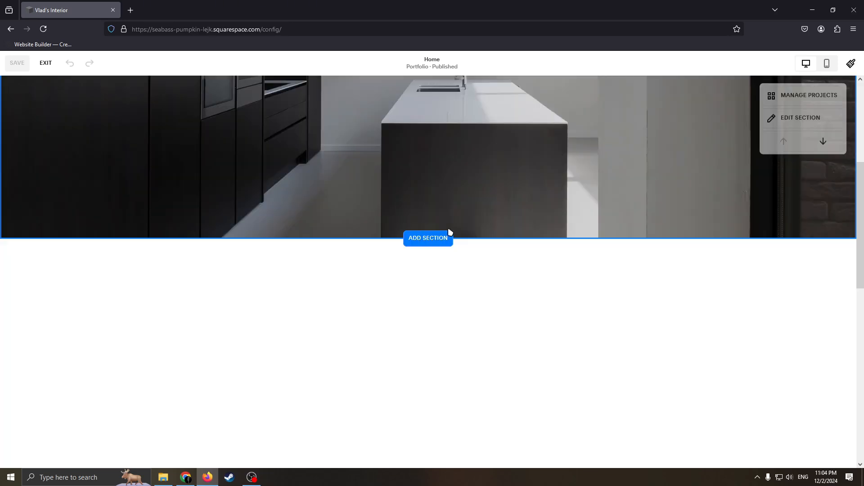
scroll(420, 205, "up", 5)
scroll(264, 224, "down", 3)
scroll(195, 215, "up", 3)
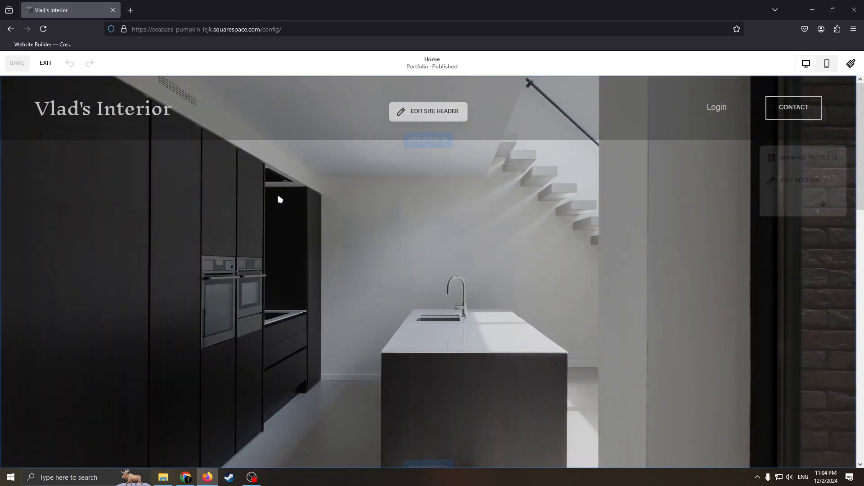
scroll(342, 216, "down", 4)
scroll(450, 218, "up", 4)
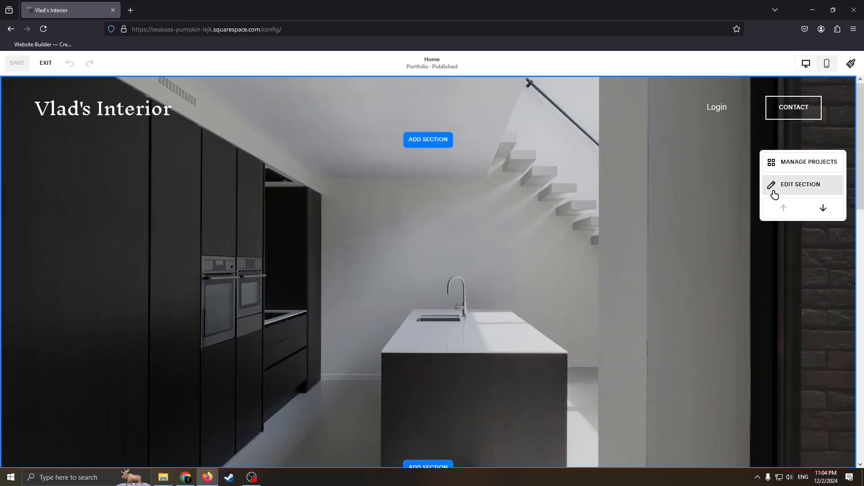
scroll(546, 239, "down", 4)
scroll(576, 187, "up", 4)
scroll(239, 208, "down", 4)
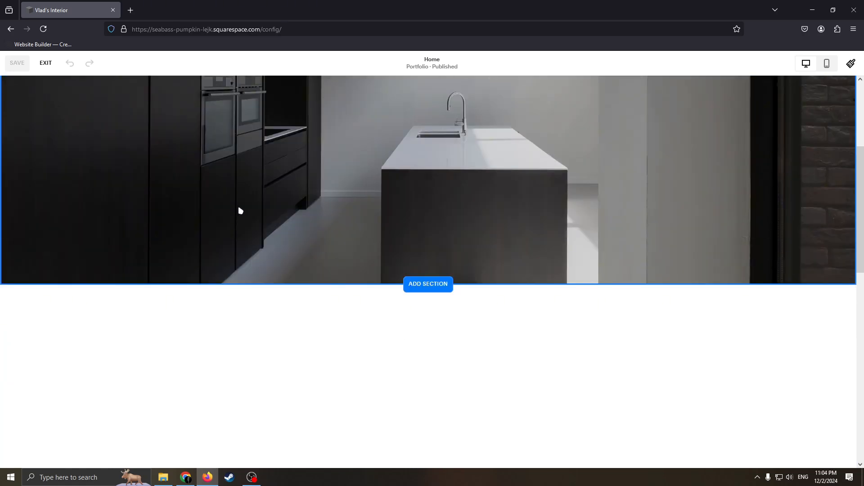
scroll(546, 195, "up", 4)
scroll(589, 235, "down", 6)
scroll(477, 232, "up", 3)
scroll(311, 233, "up", 5)
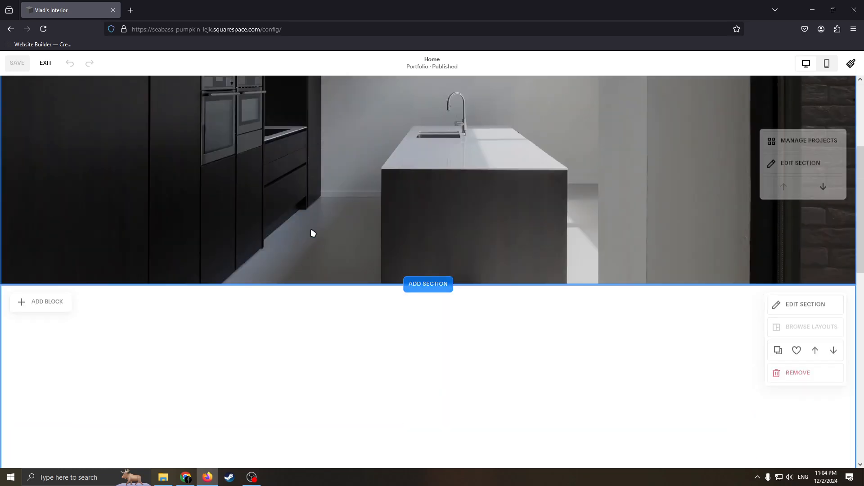
scroll(162, 224, "down", 6)
scroll(136, 219, "up", 3)
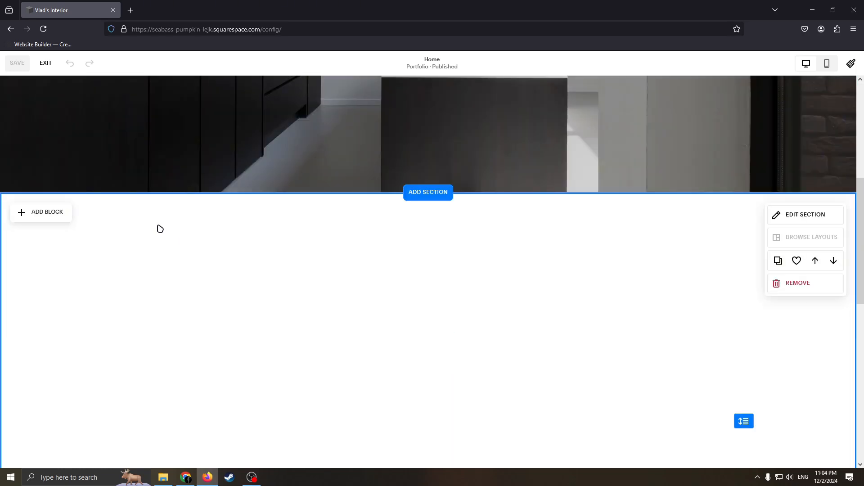
scroll(486, 189, "up", 5)
scroll(372, 270, "down", 6)
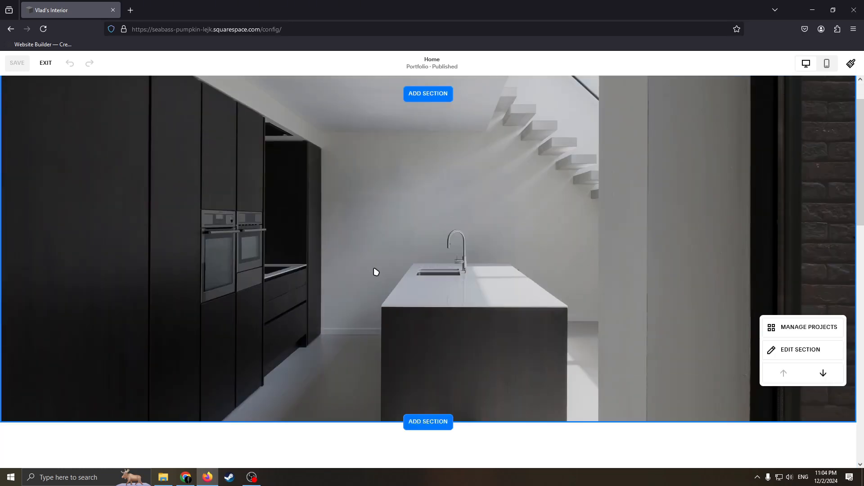
Add a text block to the blank section below the portfolio and enlarge it
left_click(52, 166)
left_click(343, 179)
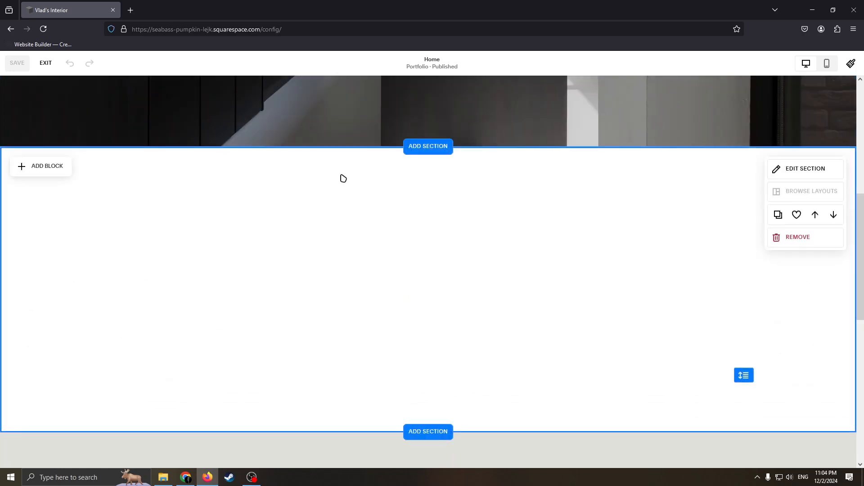
left_click(29, 169)
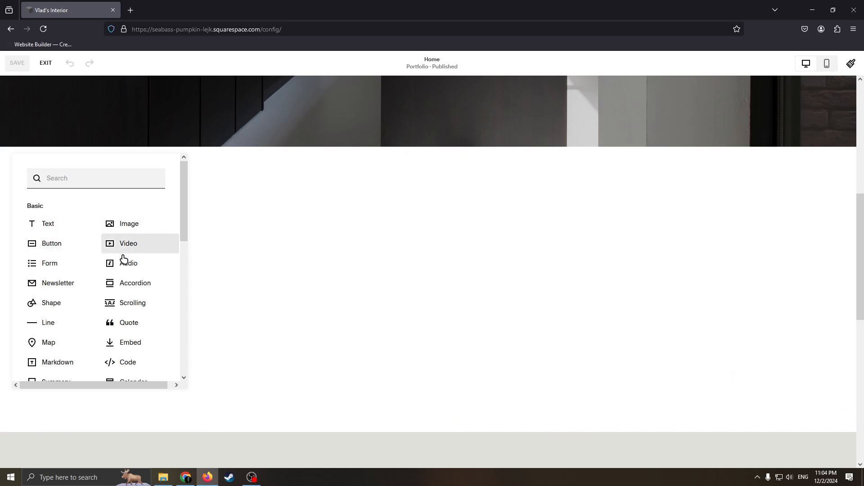
left_click(45, 225)
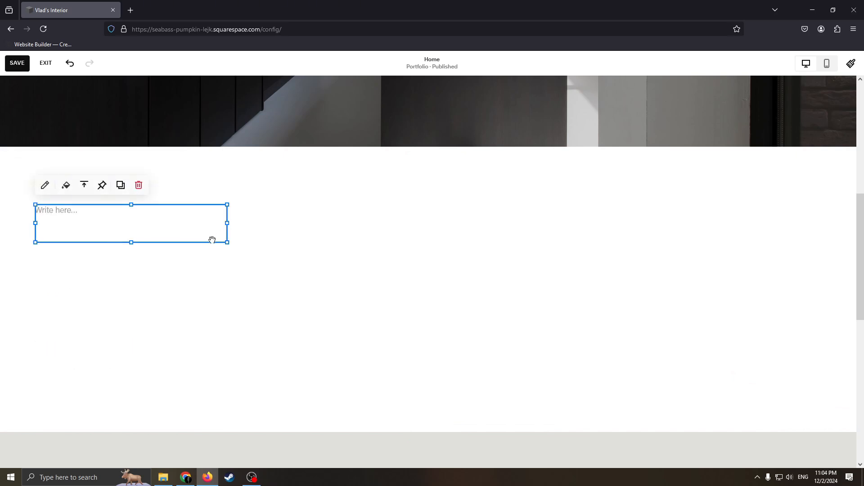
left_click_drag(227, 242, 327, 287)
left_click(245, 178)
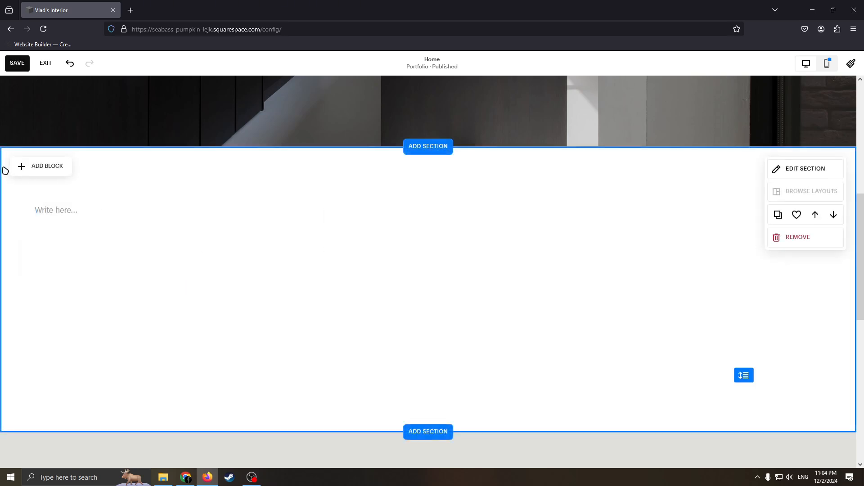
Add an image block to the same section and place it to the right of the text block
left_click(45, 166)
left_click(135, 222)
left_click_drag(455, 236, 592, 268)
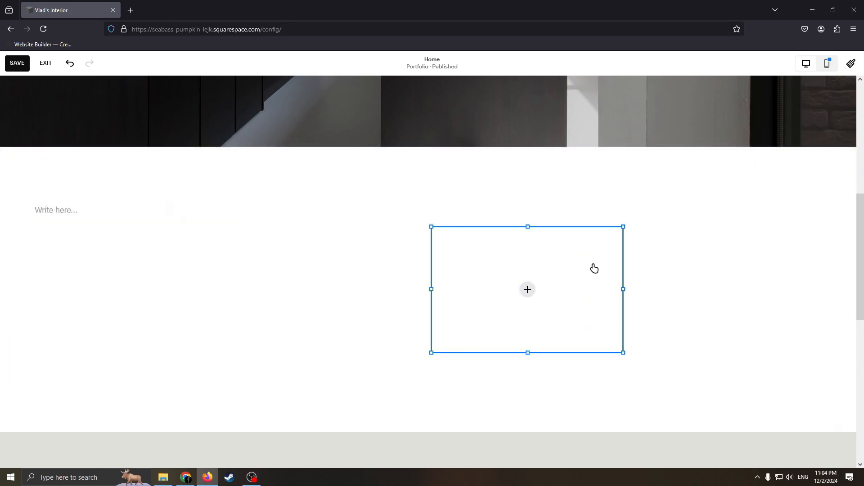
left_click_drag(652, 226, 676, 251)
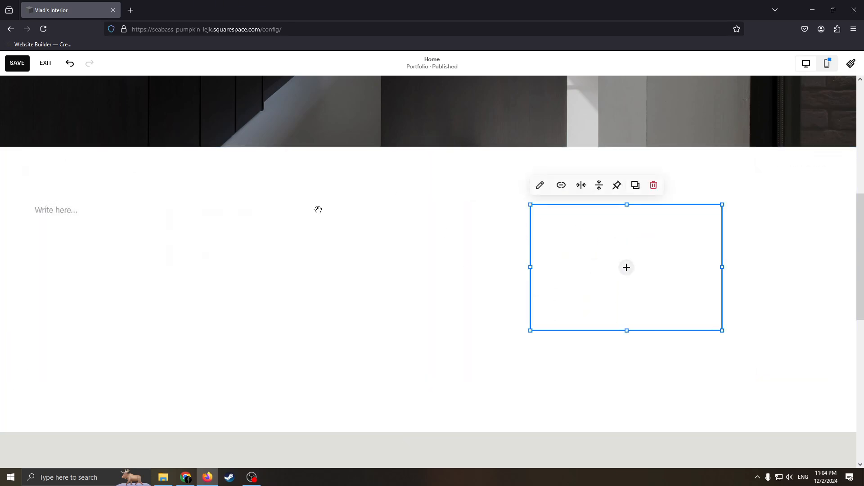
Review the placement of the empty text and image blocks below the portfolio and deselect the image block
scroll(455, 295, "up", 4)
scroll(423, 275, "down", 4)
scroll(357, 247, "up", 4)
scroll(505, 323, "down", 8)
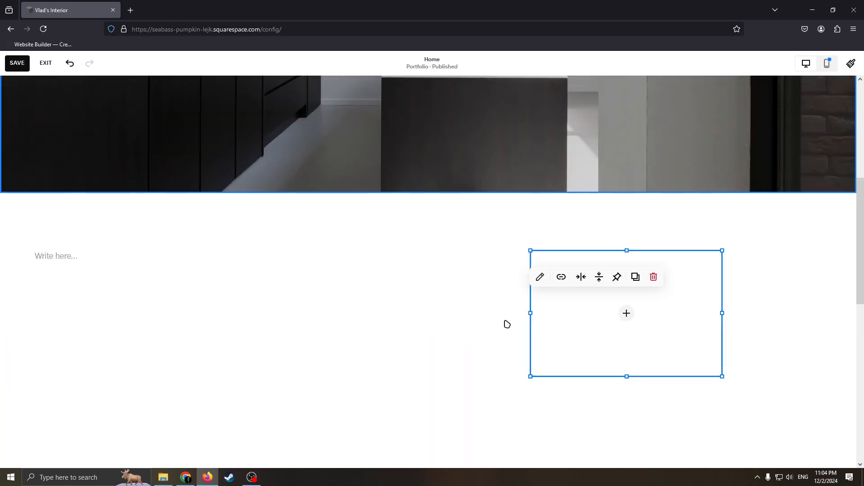
scroll(523, 279, "up", 4)
scroll(472, 297, "up", 3)
scroll(450, 329, "down", 4)
left_click(488, 336)
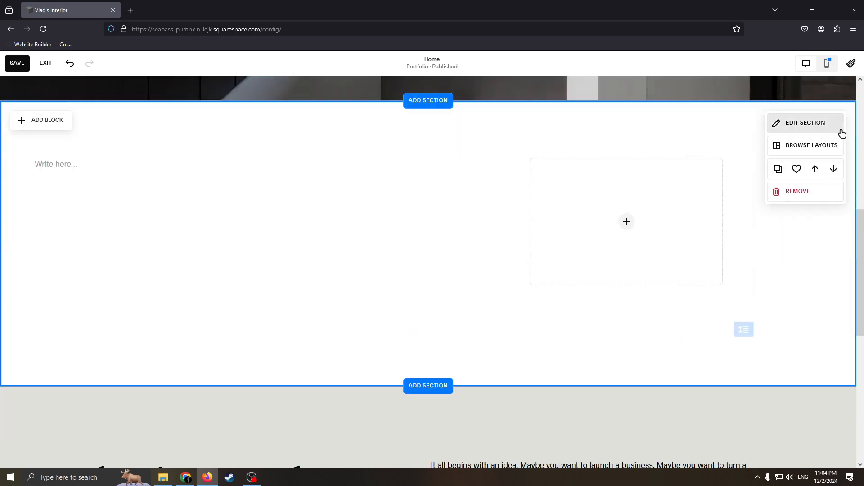
Apply the Bright 2 color theme to the section containing the text and image blocks
left_click(820, 130)
left_click(764, 150)
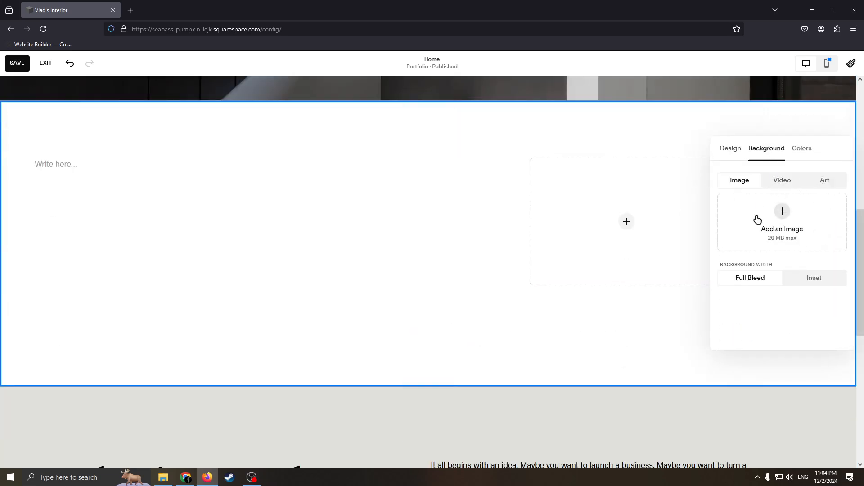
left_click(803, 149)
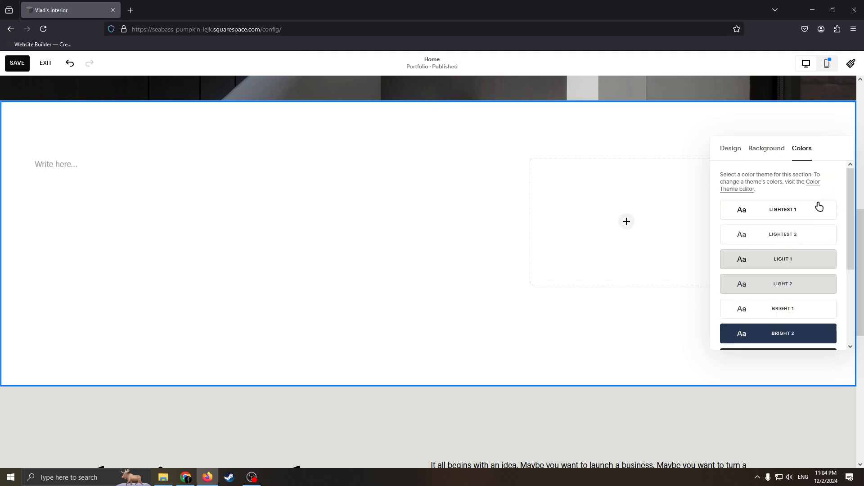
scroll(817, 227, "down", 3)
left_click(794, 214)
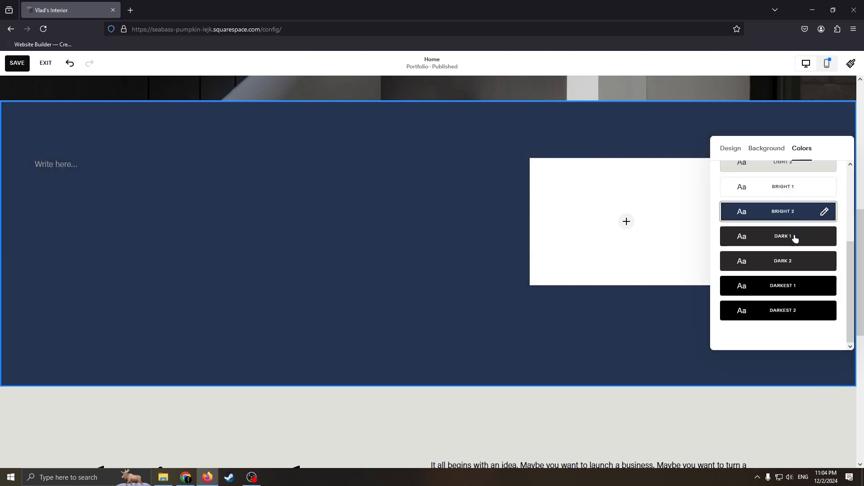
left_click(788, 261)
left_click(794, 210)
scroll(797, 245, "up", 3)
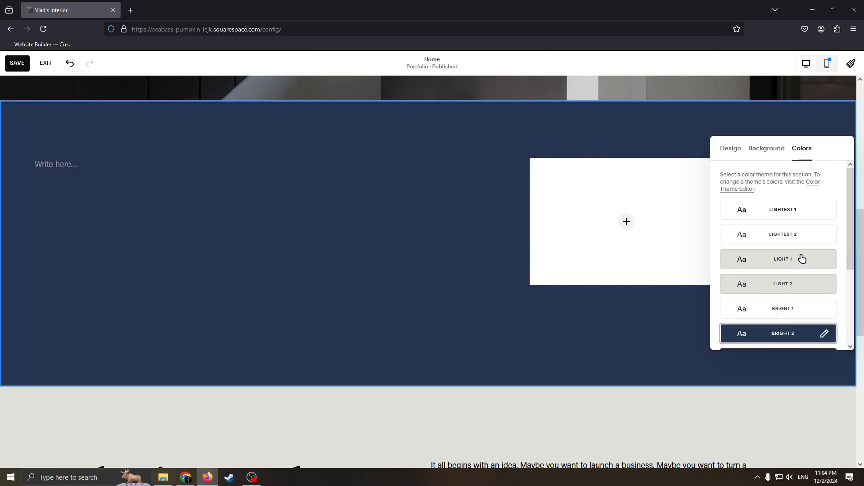
left_click(774, 153)
left_click(88, 173)
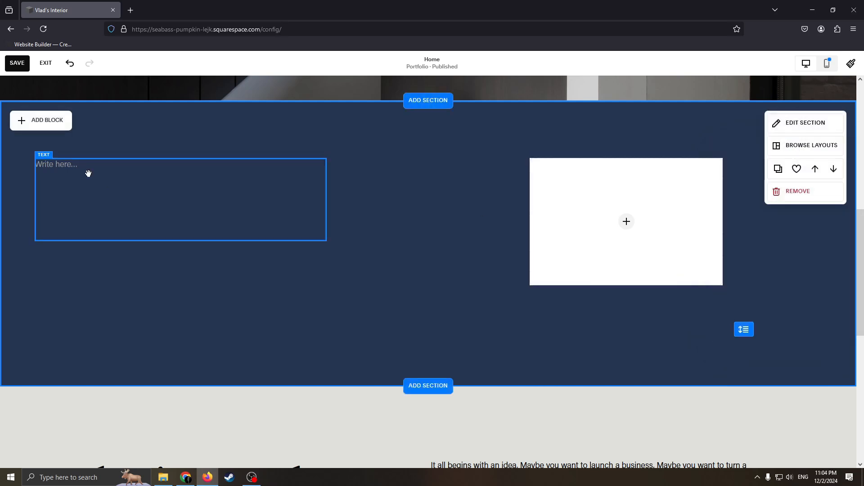
left_click(82, 169)
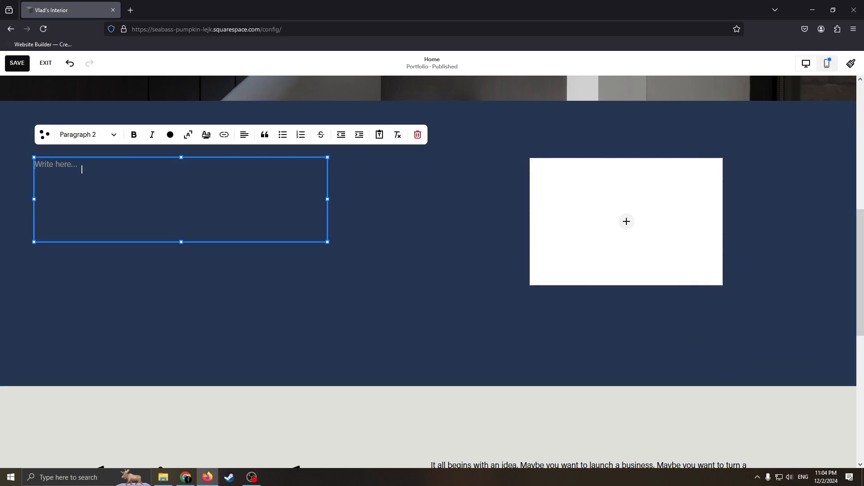
left_click(626, 220)
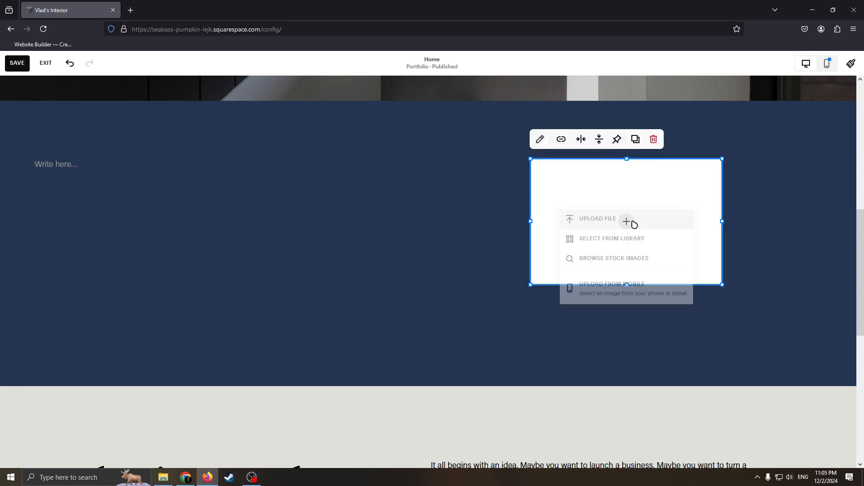
left_click(602, 218)
left_click(421, 7)
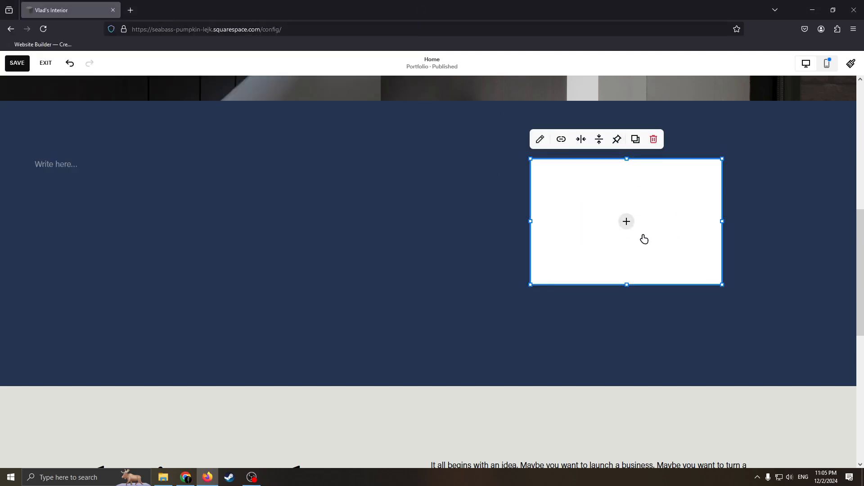
left_click(629, 220)
left_click(470, 241)
Search the free stock images for Interior and add the photo of the grey-blue sofa and lamp to the image block
left_click(626, 221)
left_click(610, 258)
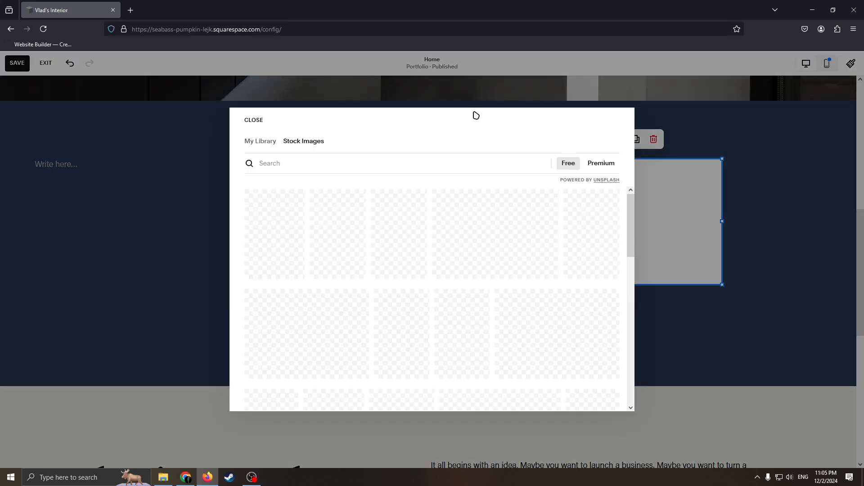
left_click(293, 161)
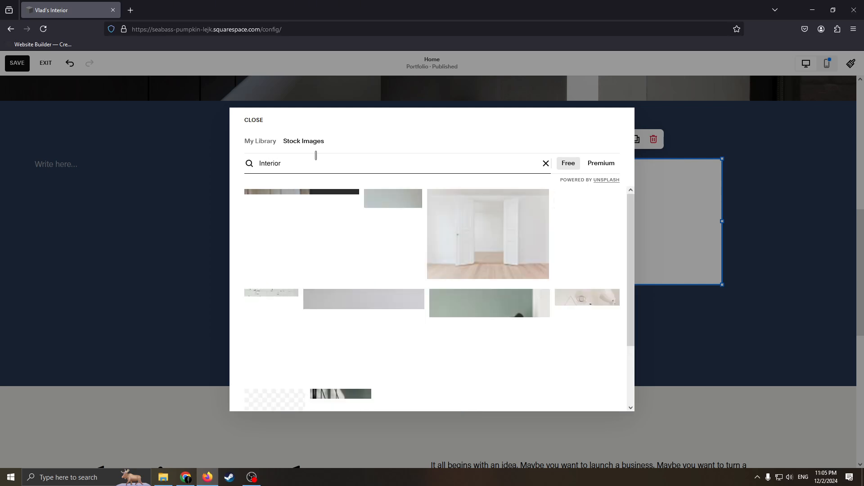
left_click(391, 232)
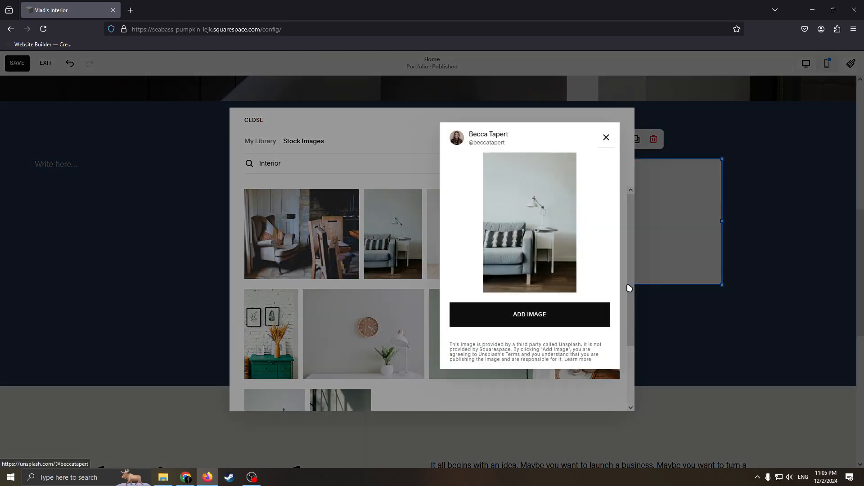
left_click(587, 313)
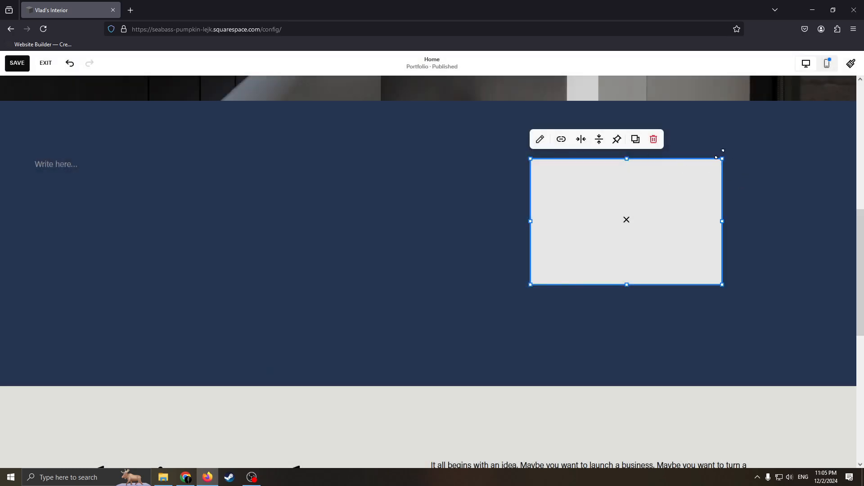
Enlarge the image block so the sofa photo appears taller, keeping its upper edge level with the text block
left_click_drag(721, 159, 725, 180)
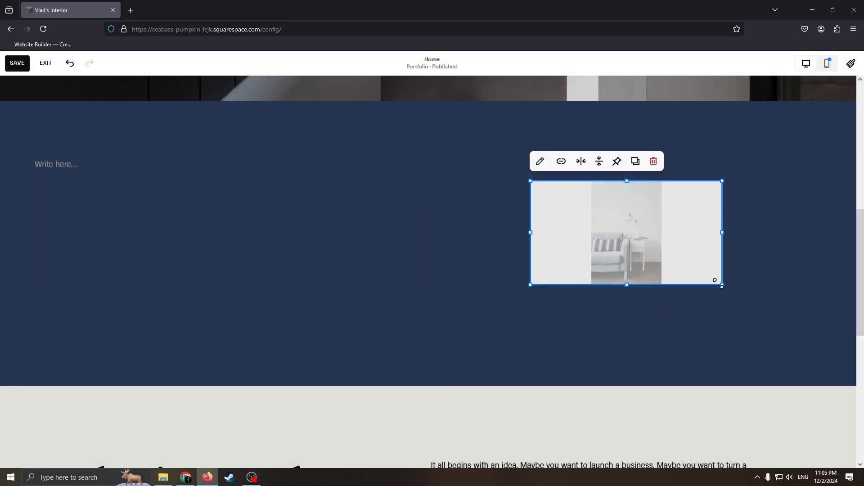
left_click_drag(723, 285, 756, 328)
left_click_drag(754, 179, 760, 159)
left_click(517, 297)
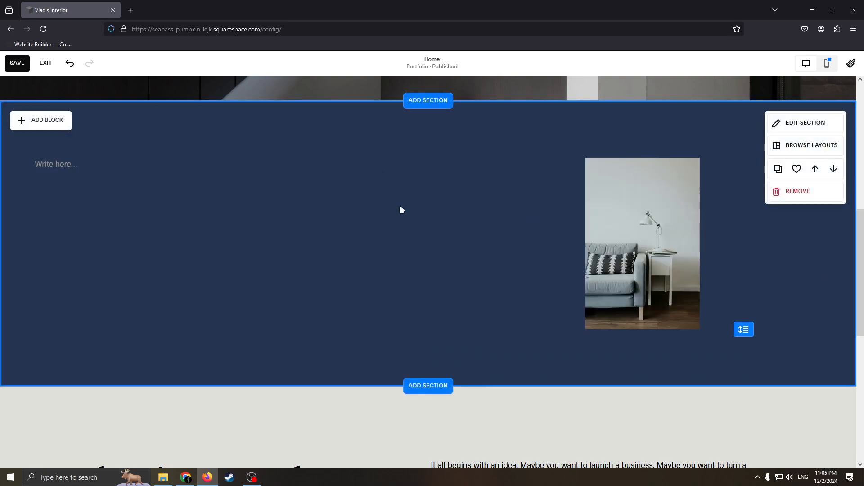
Examine how the dark blue section fits between the portfolio section and the "Make it stand out" section
scroll(516, 253, "down", 2)
scroll(560, 212, "up", 5)
scroll(552, 229, "down", 5)
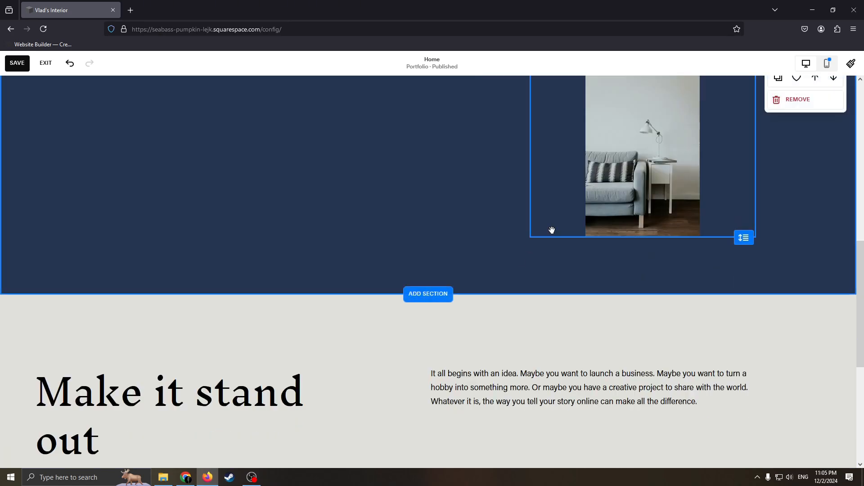
scroll(551, 229, "up", 7)
scroll(536, 168, "down", 7)
scroll(525, 205, "up", 2)
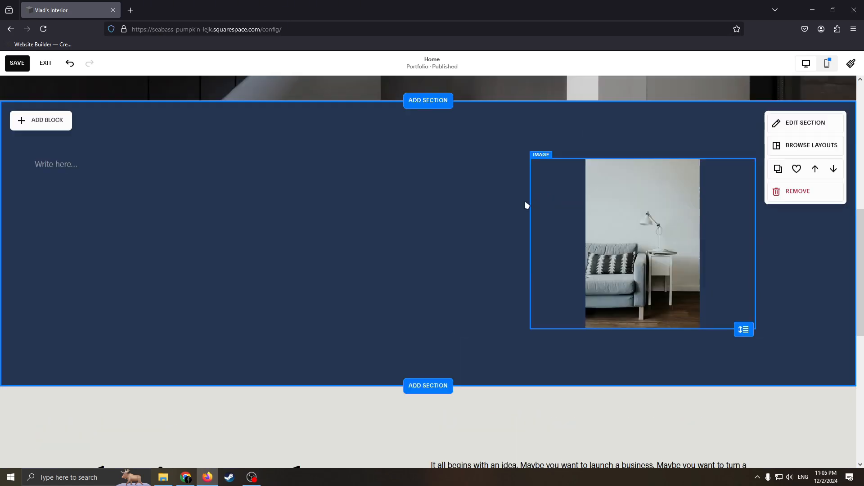
scroll(404, 165, "down", 3)
scroll(465, 266, "up", 2)
scroll(465, 265, "up", 2)
Move the text block toward the page centre and enter a greeting with the owner's first name as scaled text
left_click_drag(106, 245, 198, 228)
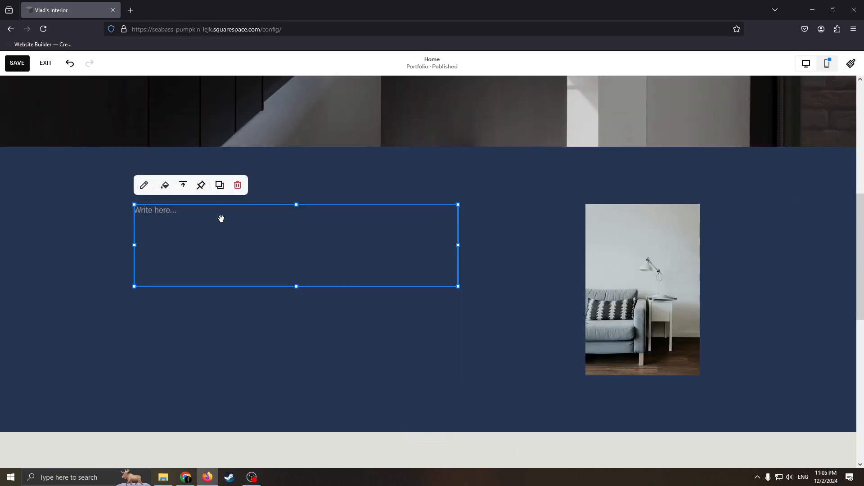
left_click(184, 215)
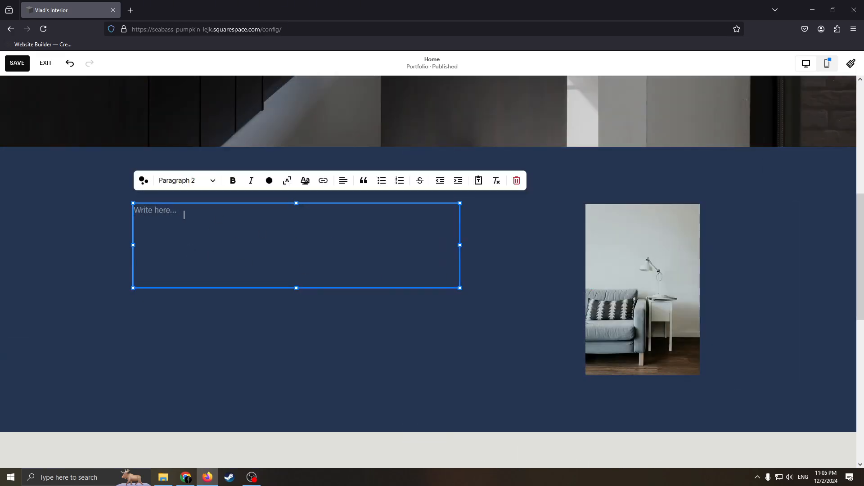
type("Hello Im Vlad")
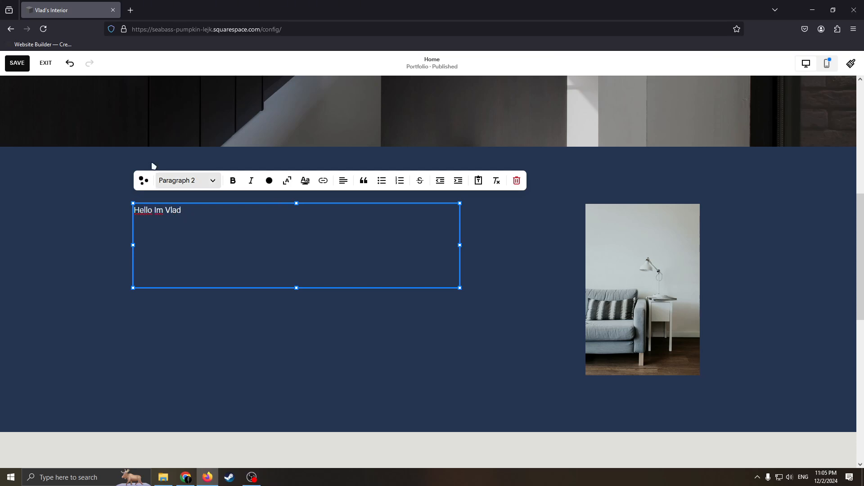
left_click(287, 181)
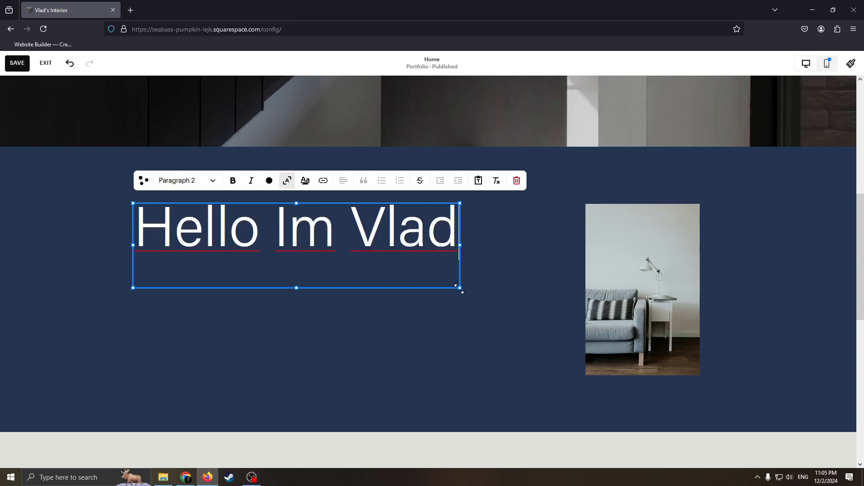
Resize the greeting's text block to make it narrower and lower, and move the sofa image closer beside it
left_click_drag(460, 288, 459, 309)
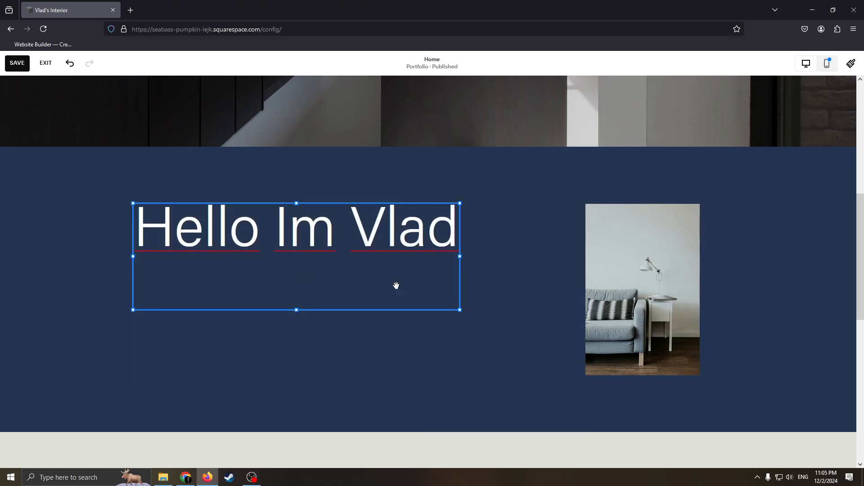
left_click(461, 203)
left_click_drag(461, 203, 426, 225)
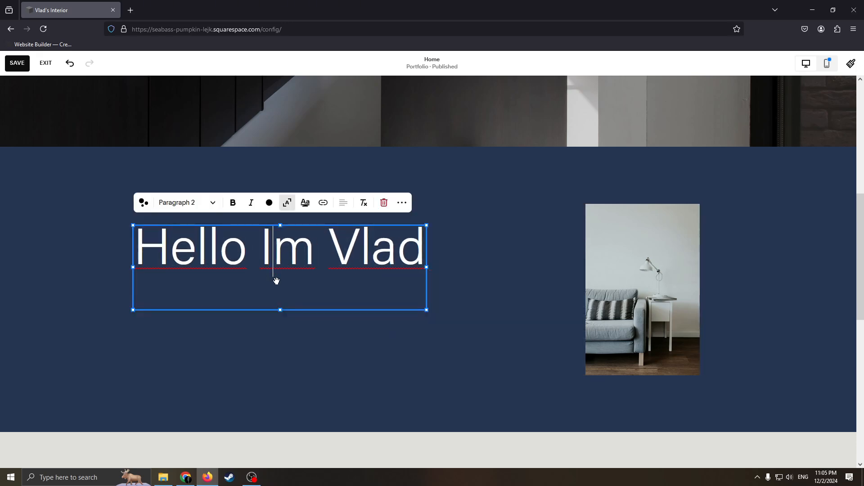
left_click(599, 271)
left_click_drag(598, 271, 532, 295)
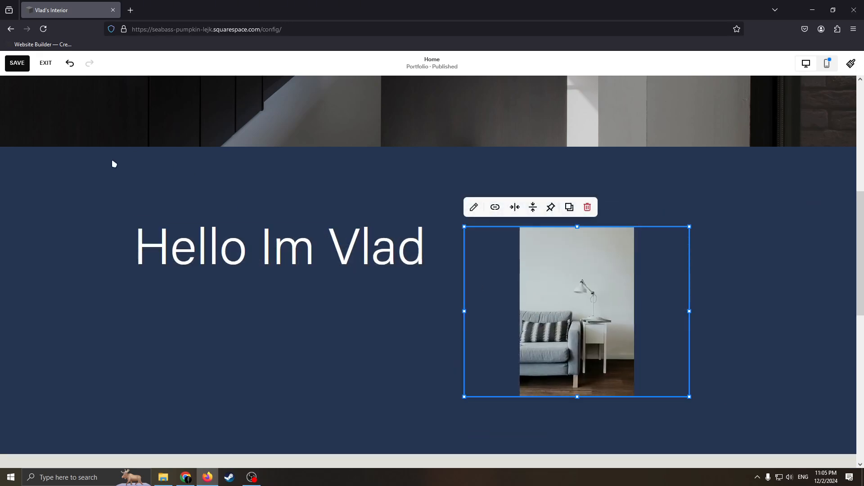
Add a button block to the section and place it centred below the greeting
left_click(20, 168)
left_click(27, 166)
left_click(51, 243)
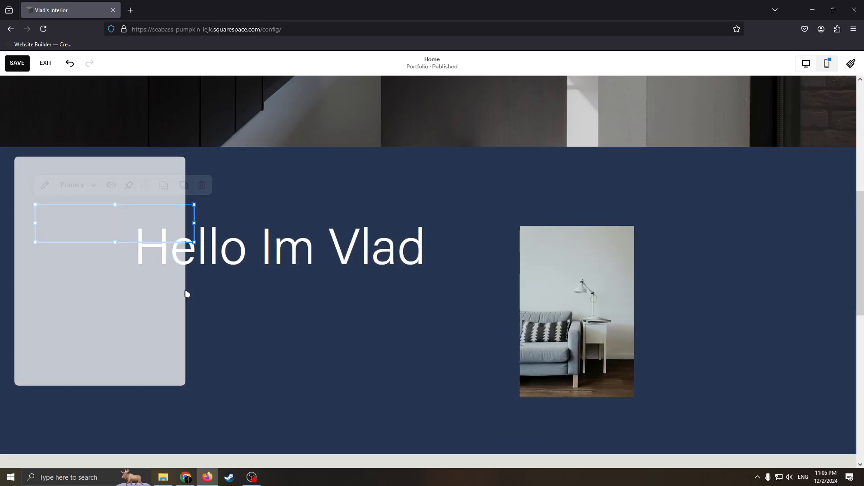
left_click_drag(145, 235, 286, 360)
left_click(459, 251)
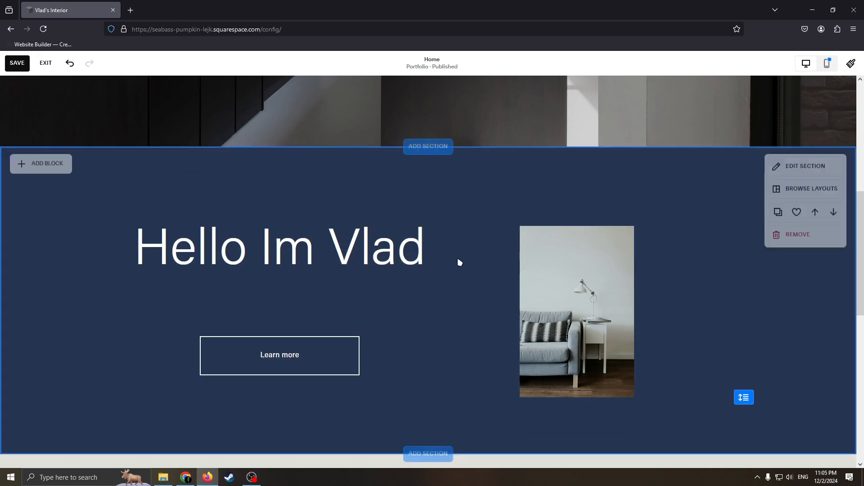
Remove the "Make it stand out" section from the Home page
scroll(527, 212, "up", 6)
scroll(479, 195, "down", 4)
scroll(474, 214, "up", 1)
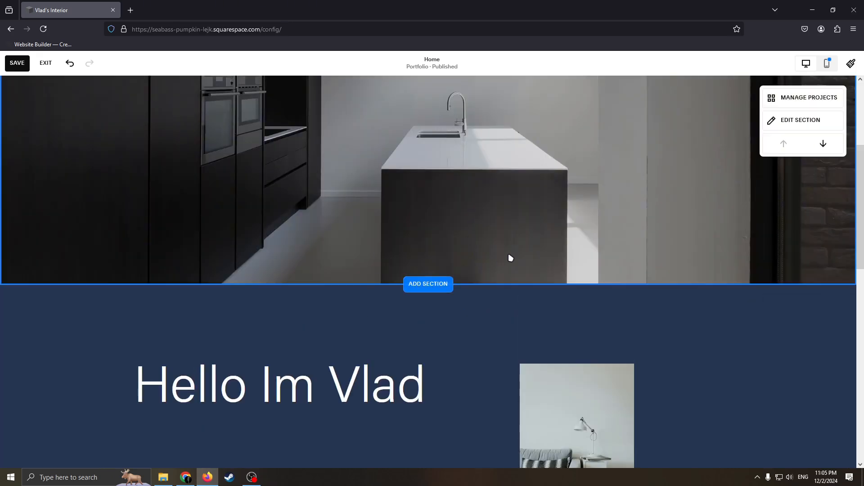
scroll(509, 255, "up", 4)
scroll(628, 232, "down", 10)
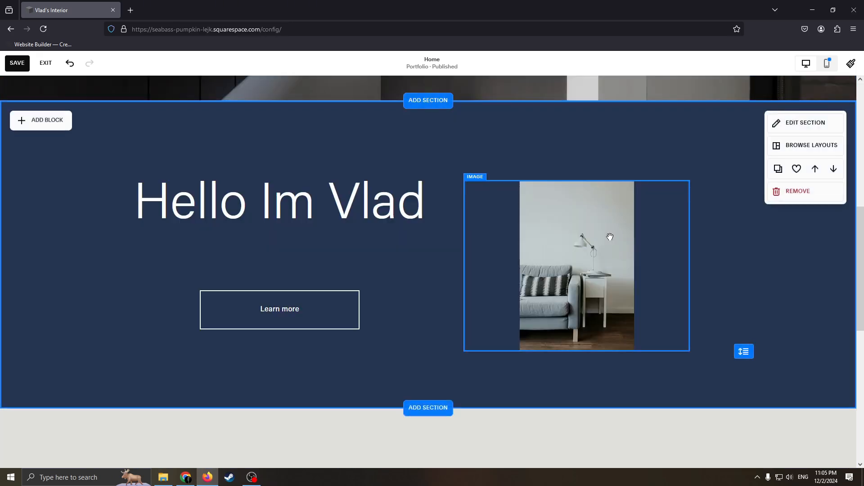
scroll(594, 248, "up", 1)
left_click(788, 187)
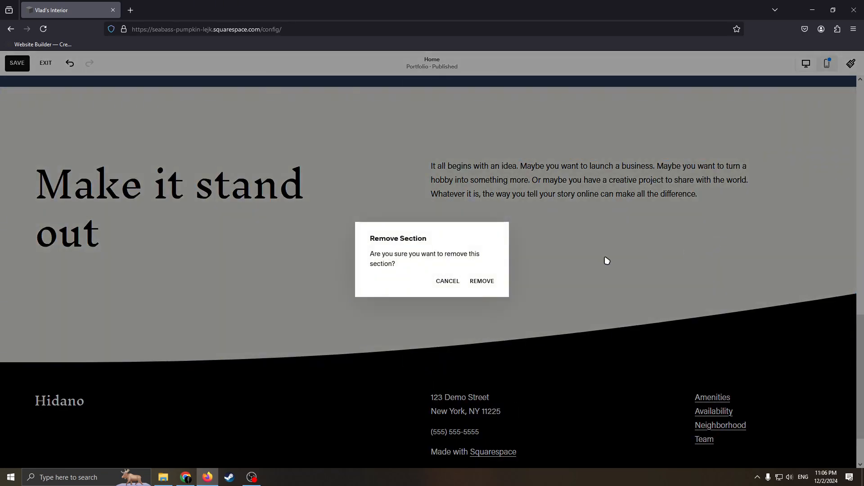
left_click(480, 279)
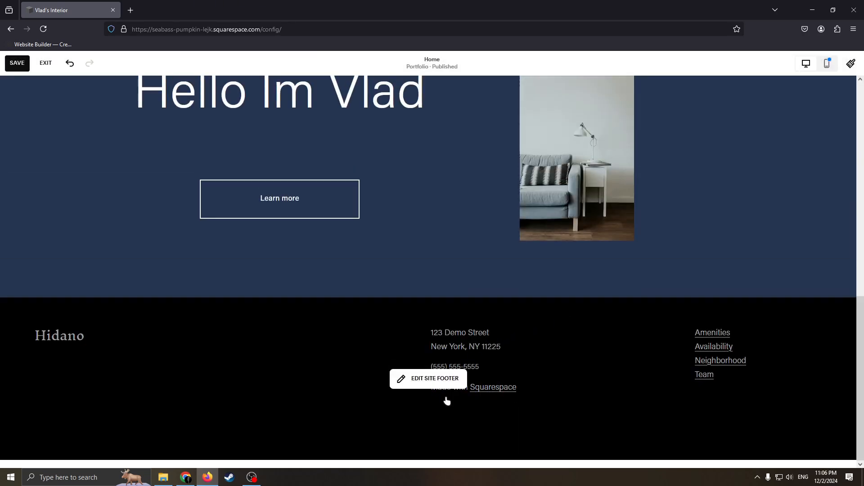
left_click(428, 381)
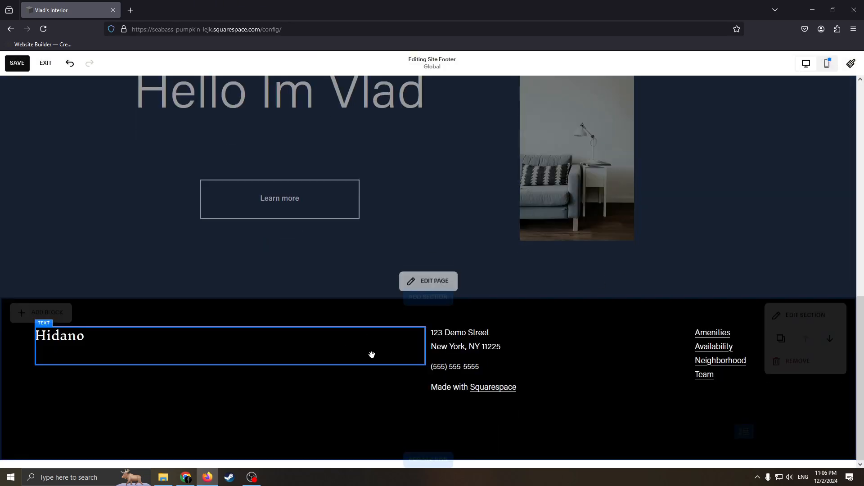
left_click(161, 360)
left_click_drag(152, 340, 42, 340)
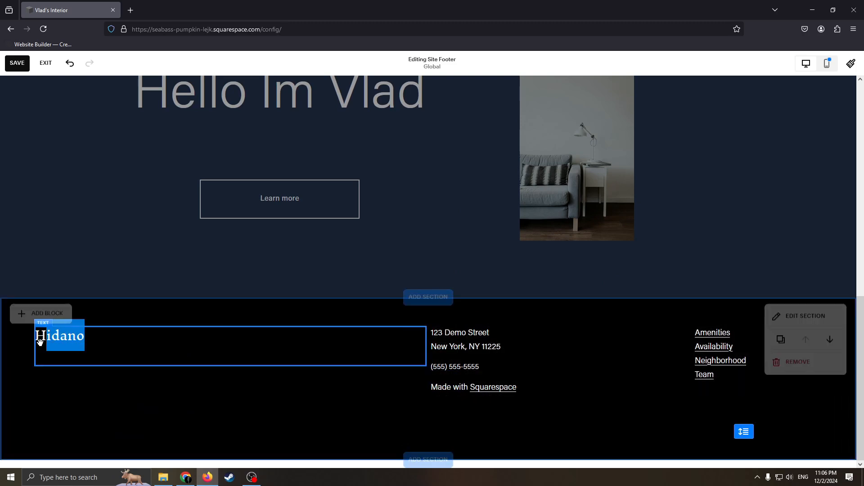
left_click(627, 287)
Look over the edited Home page once more and save the changes
scroll(443, 307, "up", 10)
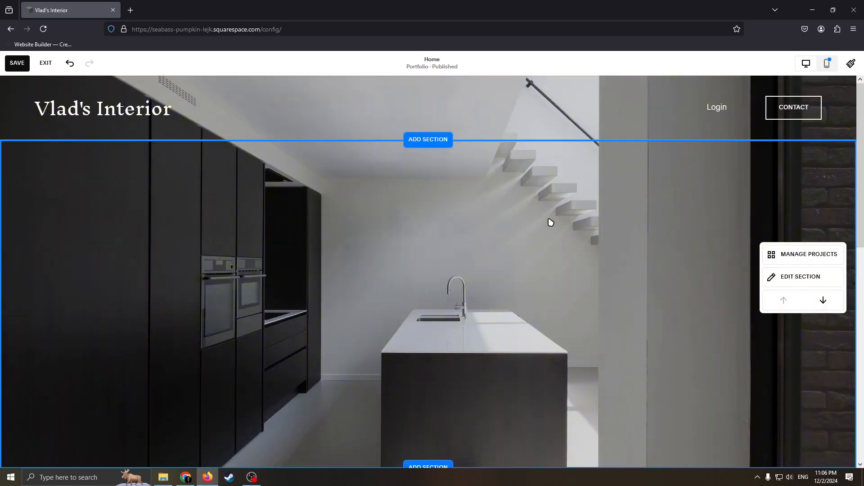
scroll(405, 225, "down", 6)
scroll(430, 256, "up", 6)
scroll(454, 255, "down", 3)
scroll(486, 252, "up", 2)
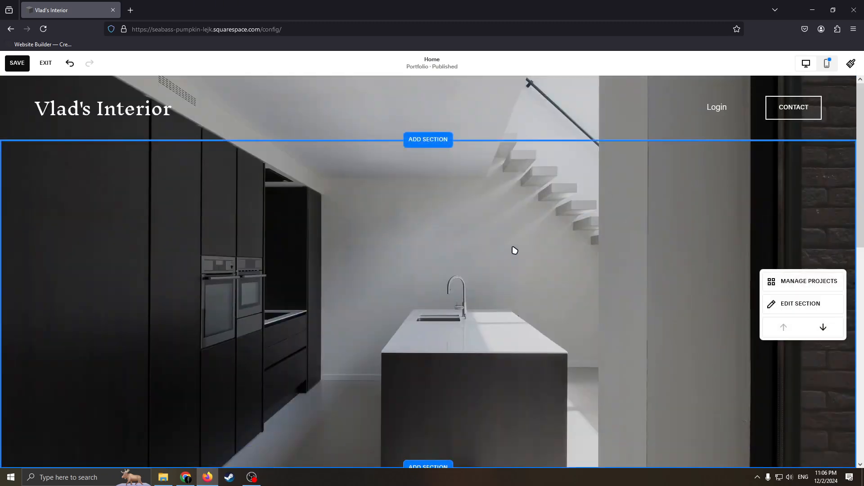
scroll(360, 279, "down", 5)
scroll(409, 182, "up", 5)
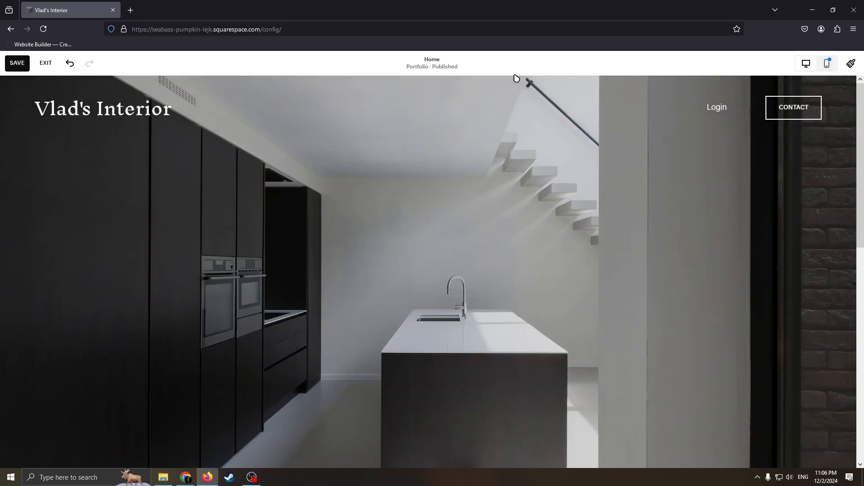
left_click(18, 64)
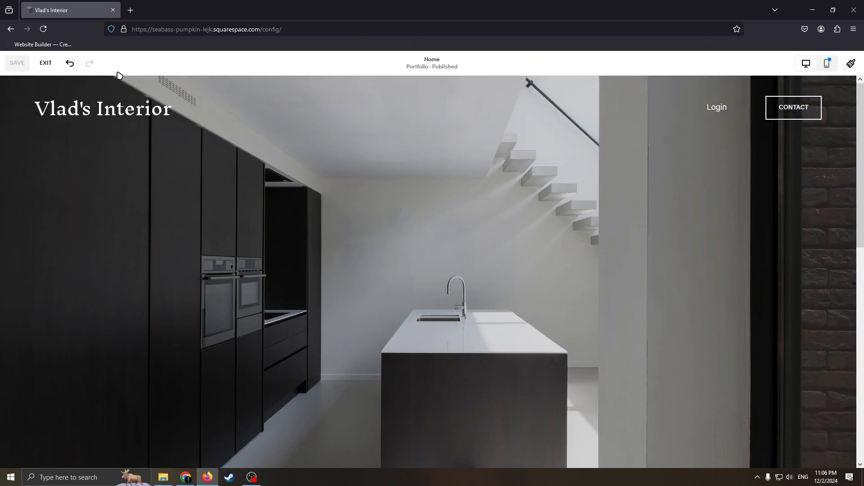
Leave the Home page editor and open the subscription plans for upgrading the trial site
left_click(47, 63)
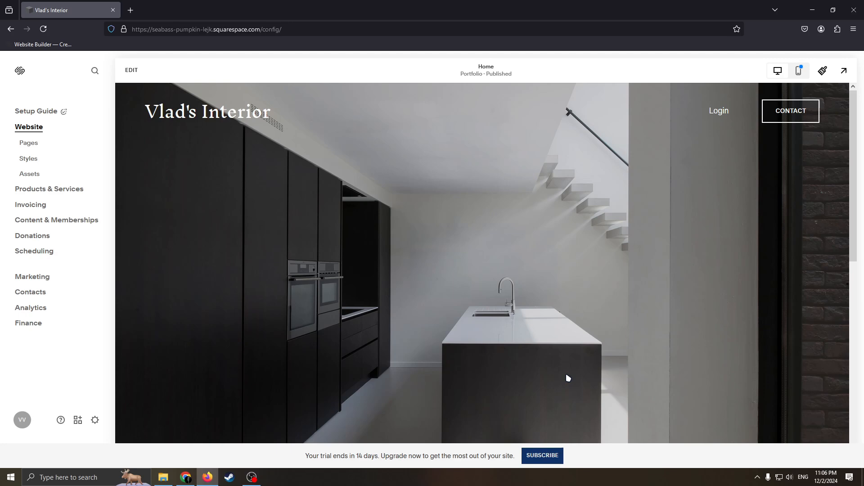
left_click(535, 455)
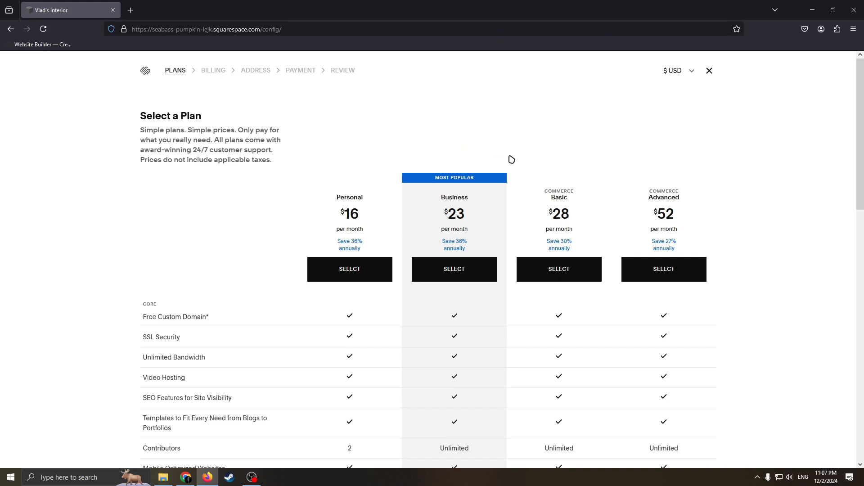
Compare the prices and features of the Personal, Business, Commerce Basic and Commerce Advanced plans, and close the plan selection without choosing one
scroll(545, 168, "down", 3)
scroll(543, 166, "up", 3)
left_click_drag(453, 166, 441, 185)
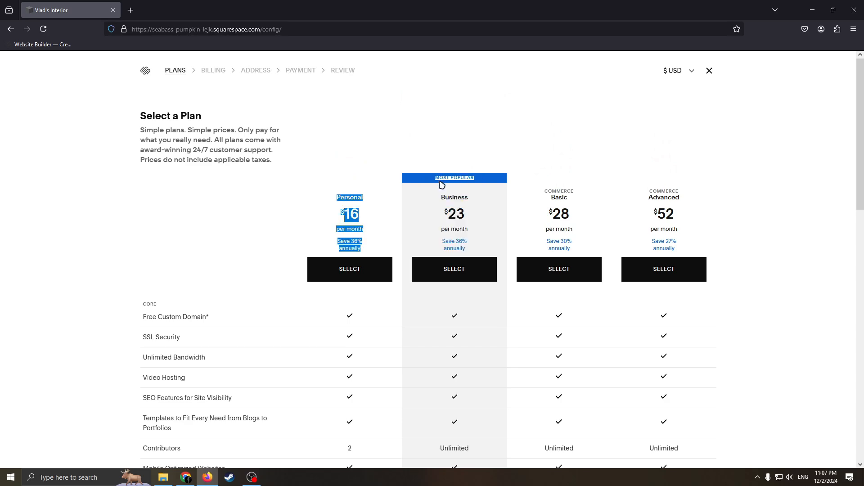
left_click(445, 189)
scroll(454, 231, "down", 1)
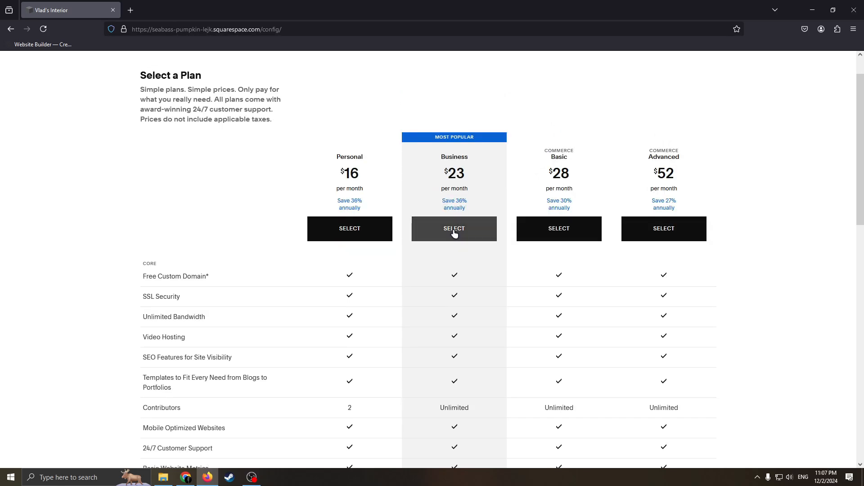
scroll(534, 220, "down", 3)
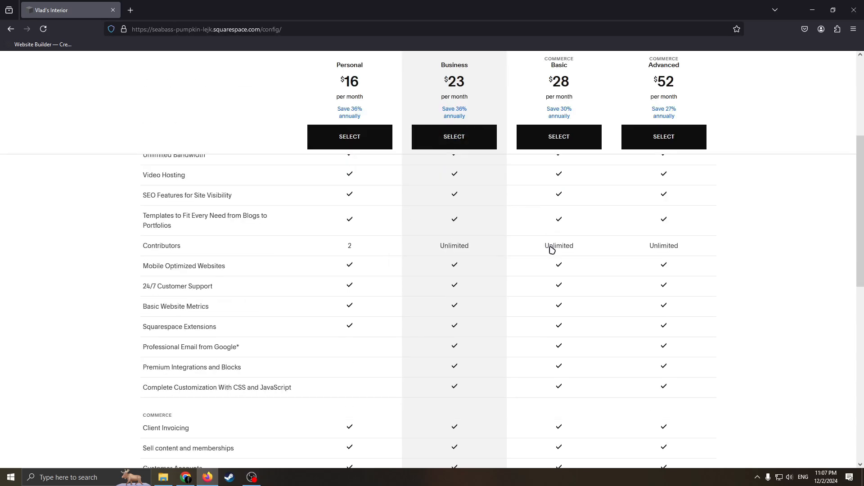
scroll(517, 272, "up", 3)
scroll(569, 288, "down", 4)
scroll(560, 270, "up", 4)
scroll(544, 257, "down", 2)
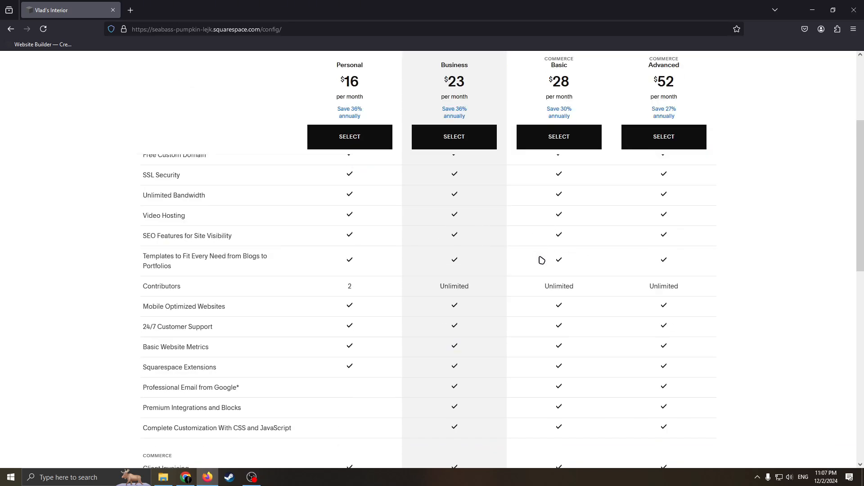
scroll(540, 266, "up", 3)
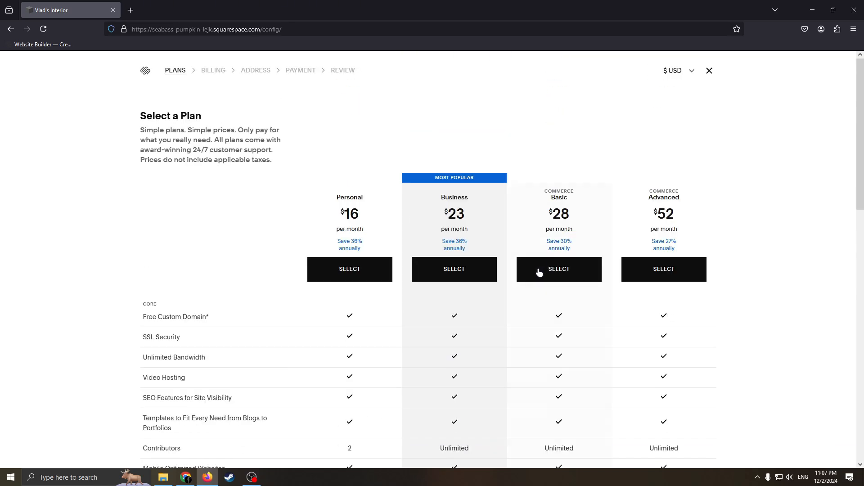
left_click(708, 71)
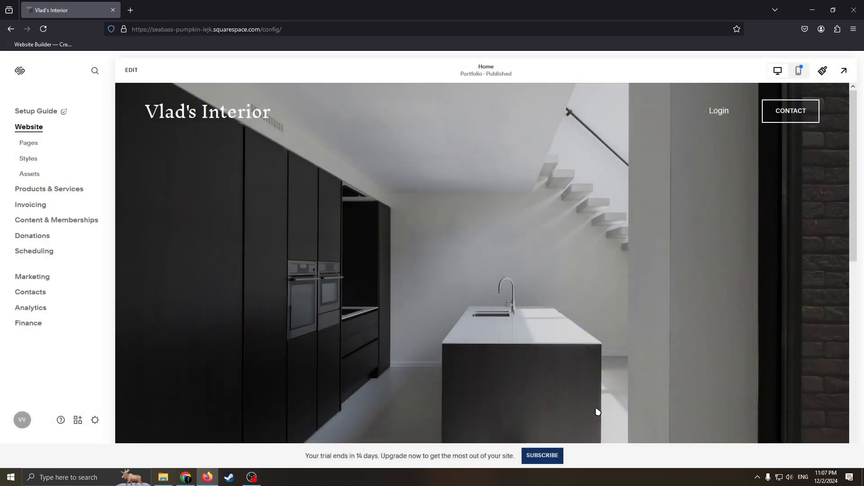